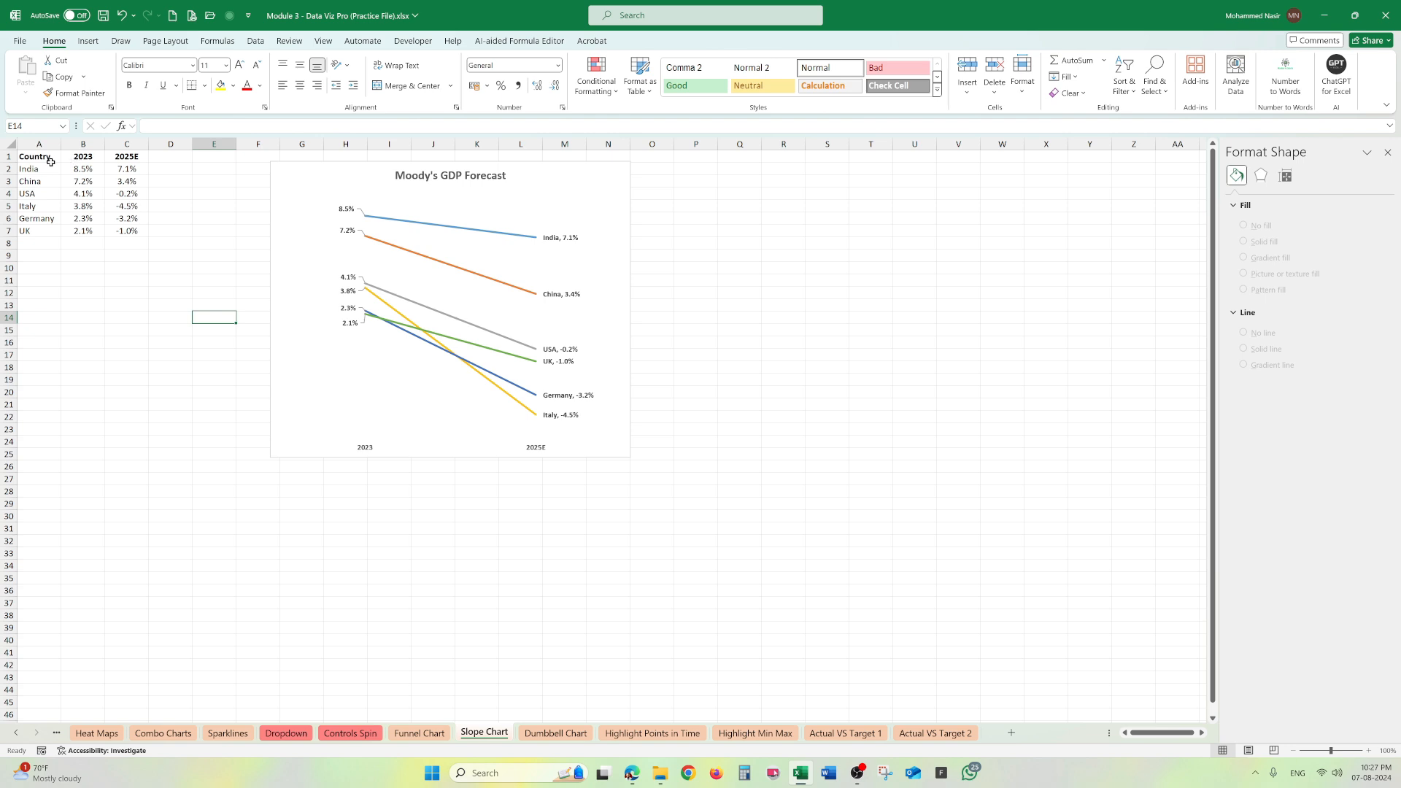
- Delete the existing Moody's GDP Forecast chart from the Slope Chart sheet
left_click(381, 176)
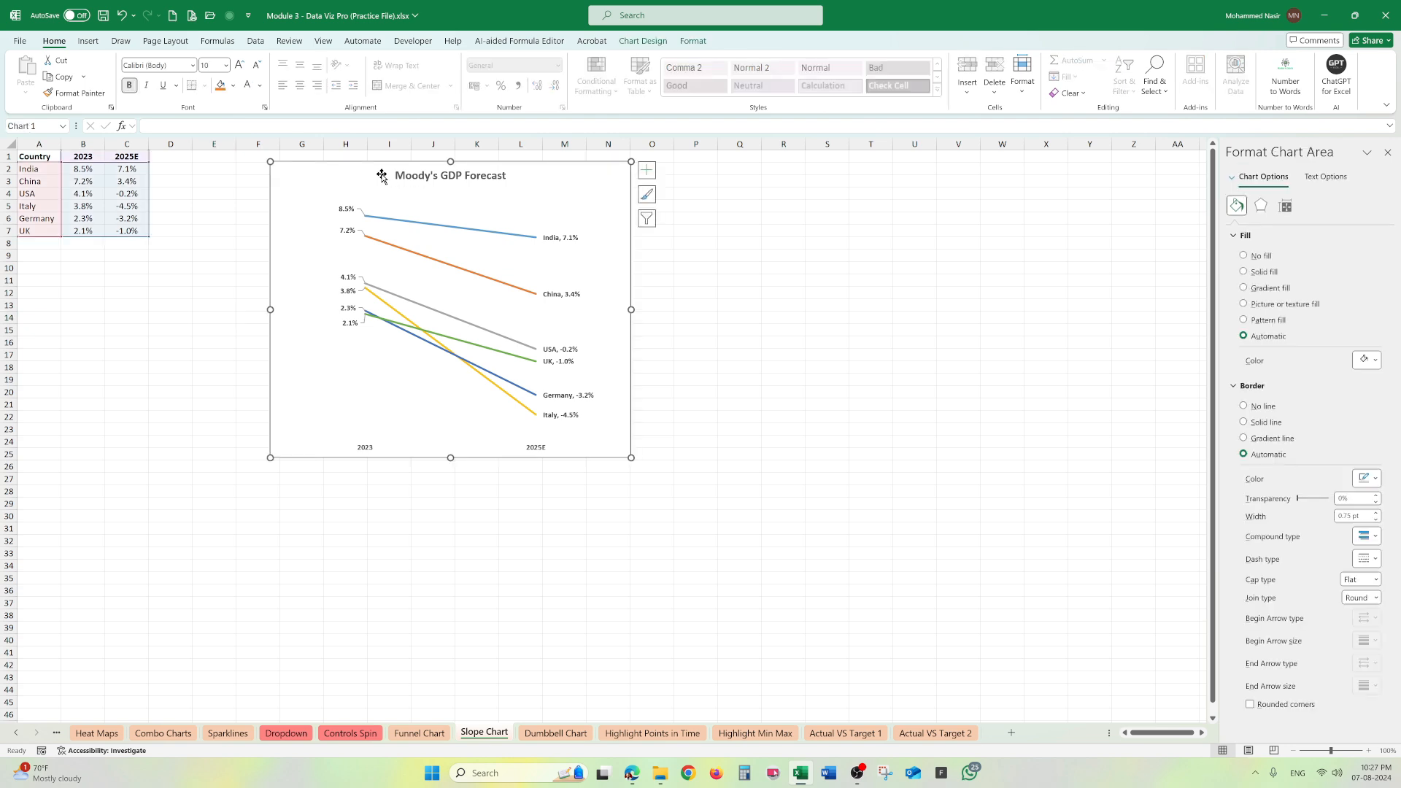
key("Delete")
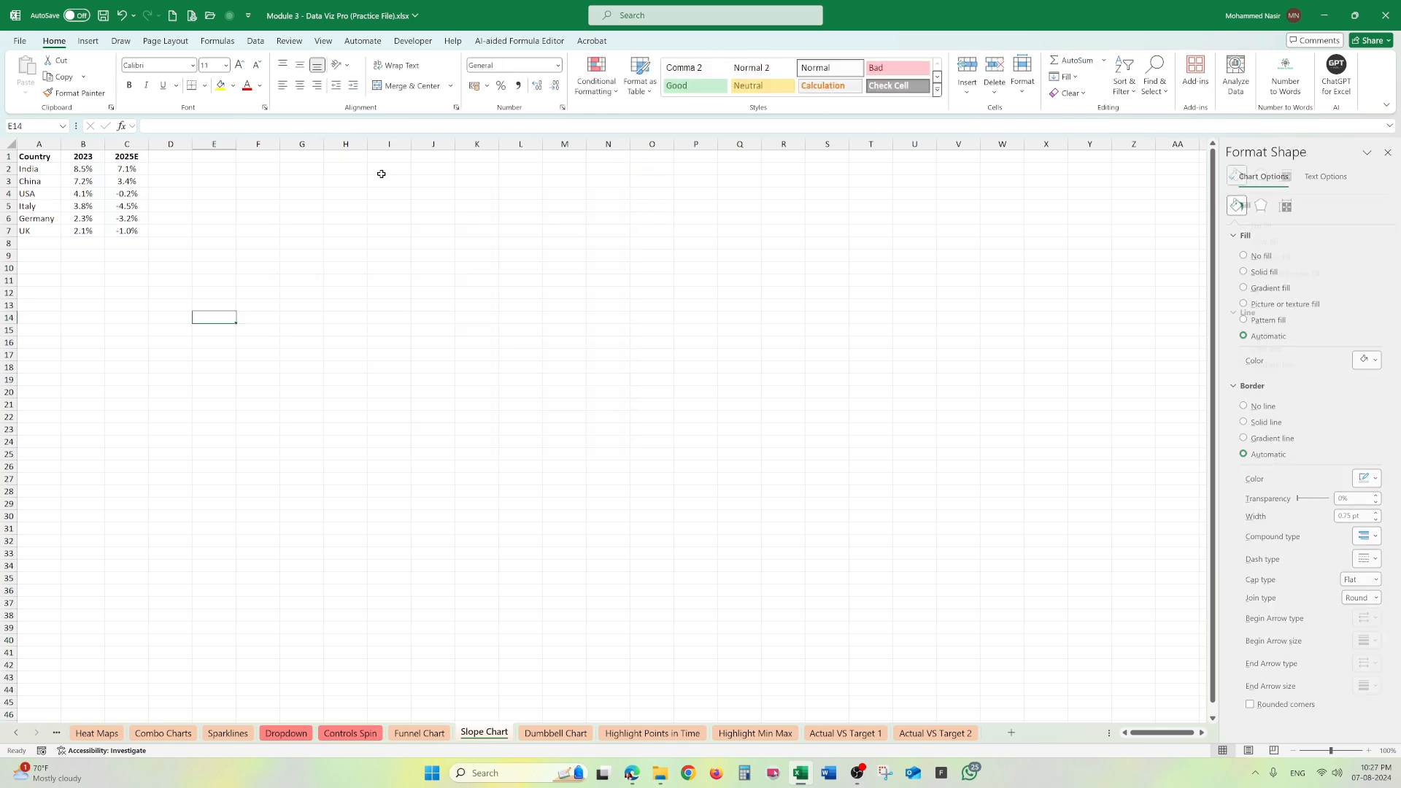
left_click(379, 216)
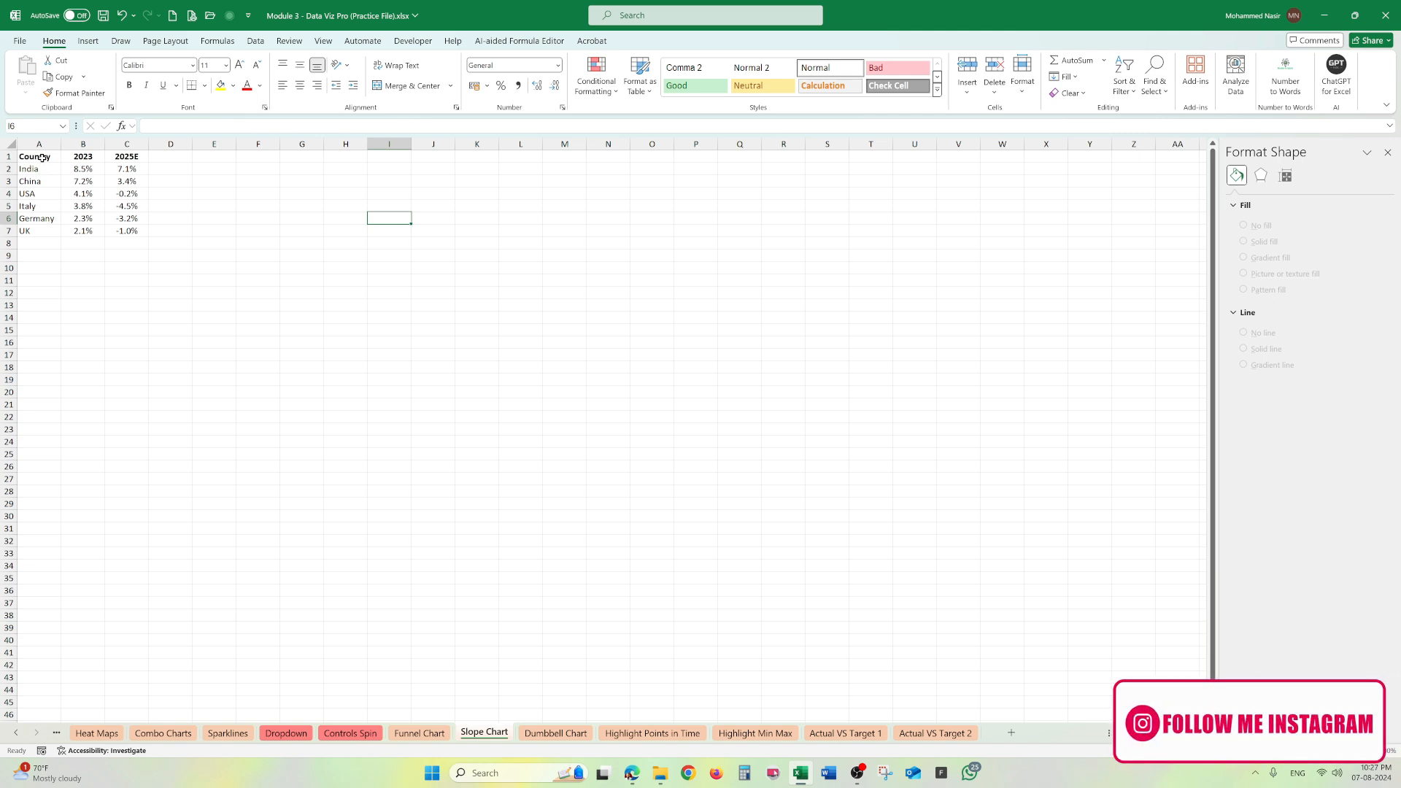
- Insert a basic 2-D line chart from the country data in A1:C7
left_click_drag(42, 157, 129, 233)
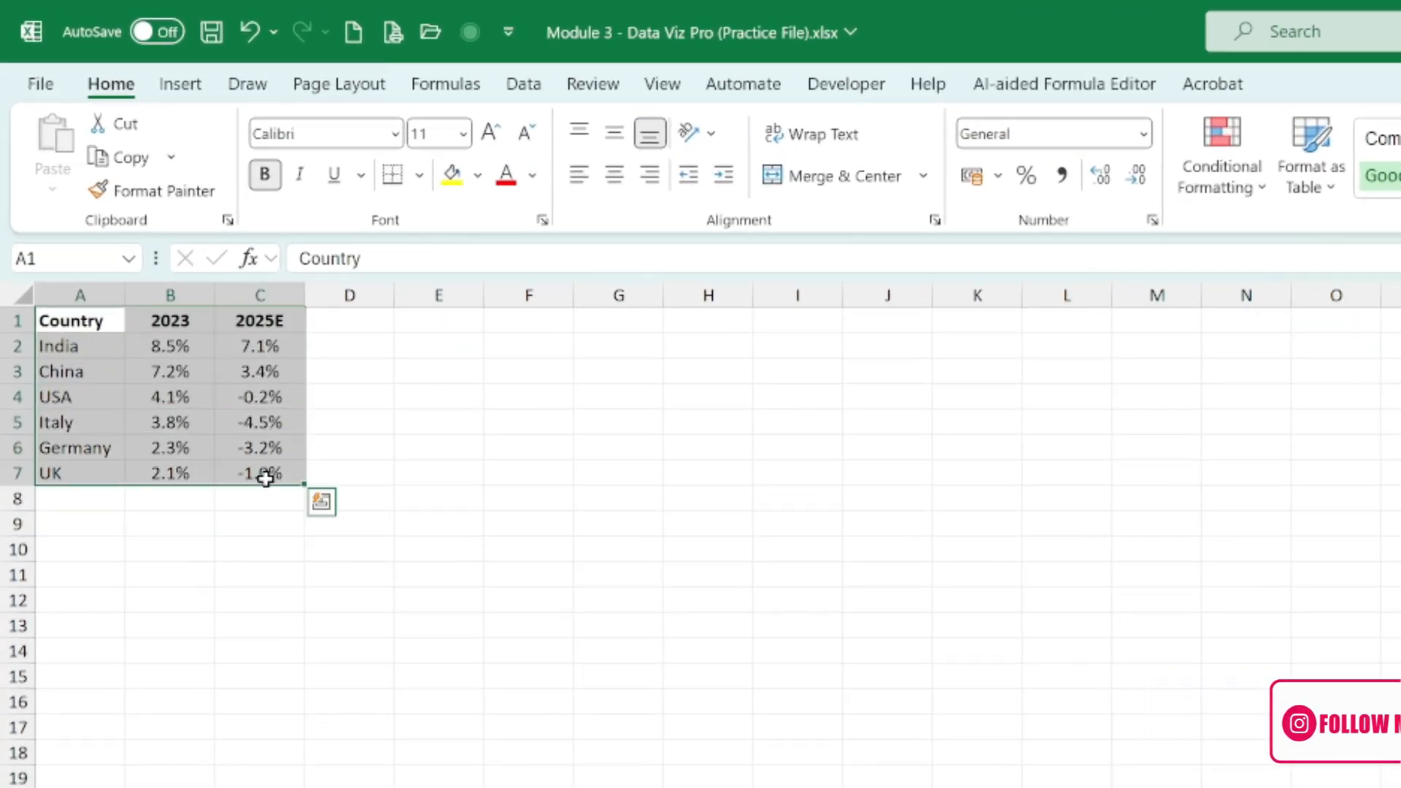
left_click(183, 83)
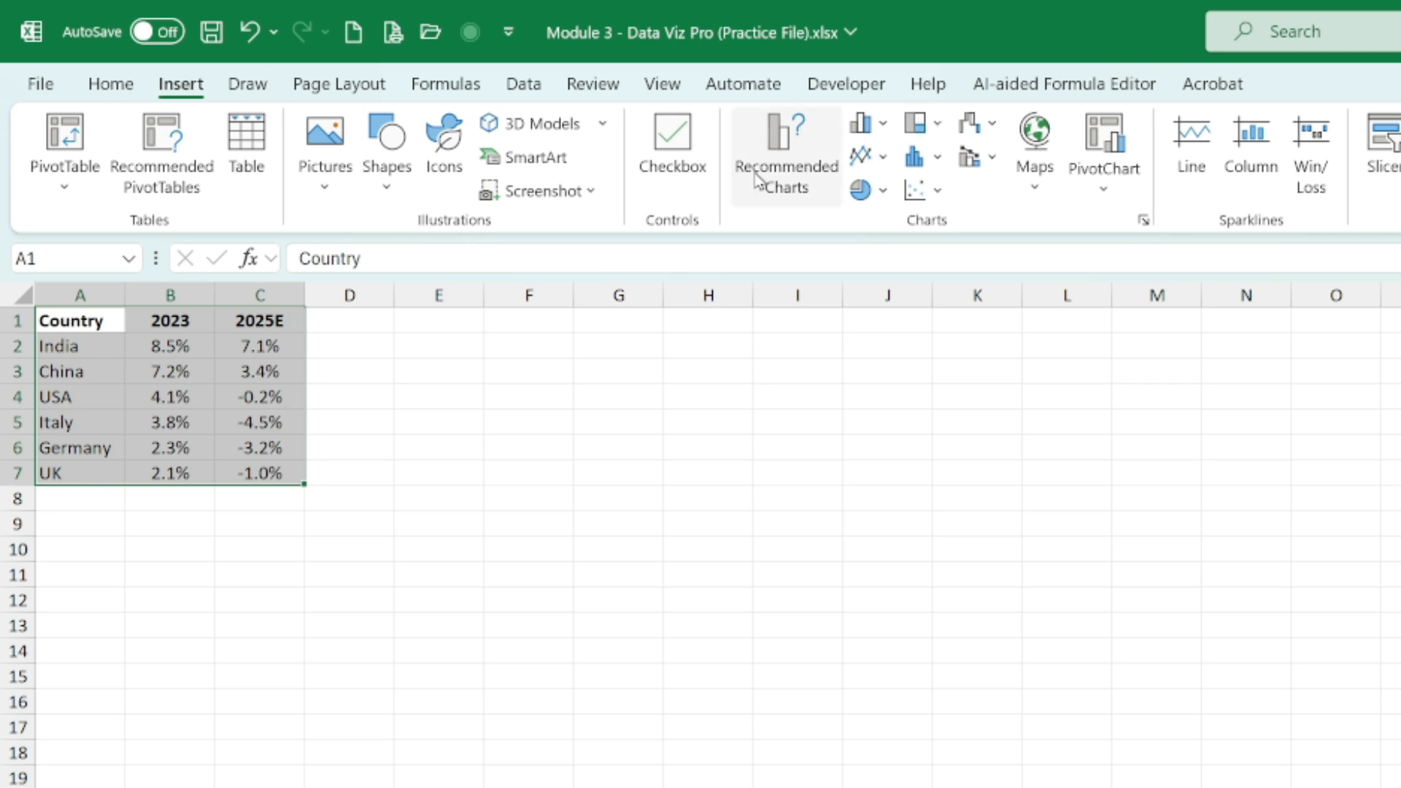
left_click(881, 162)
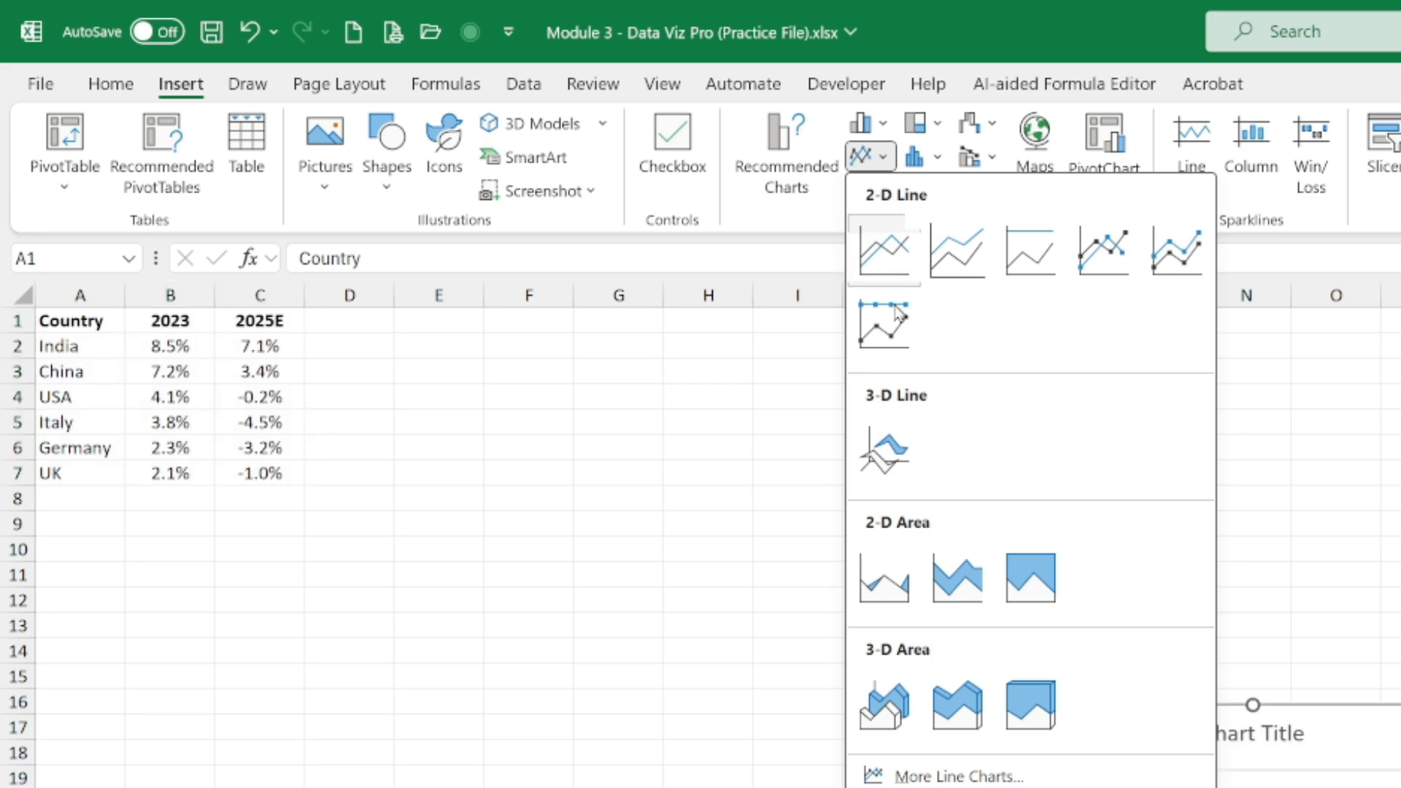
left_click(893, 237)
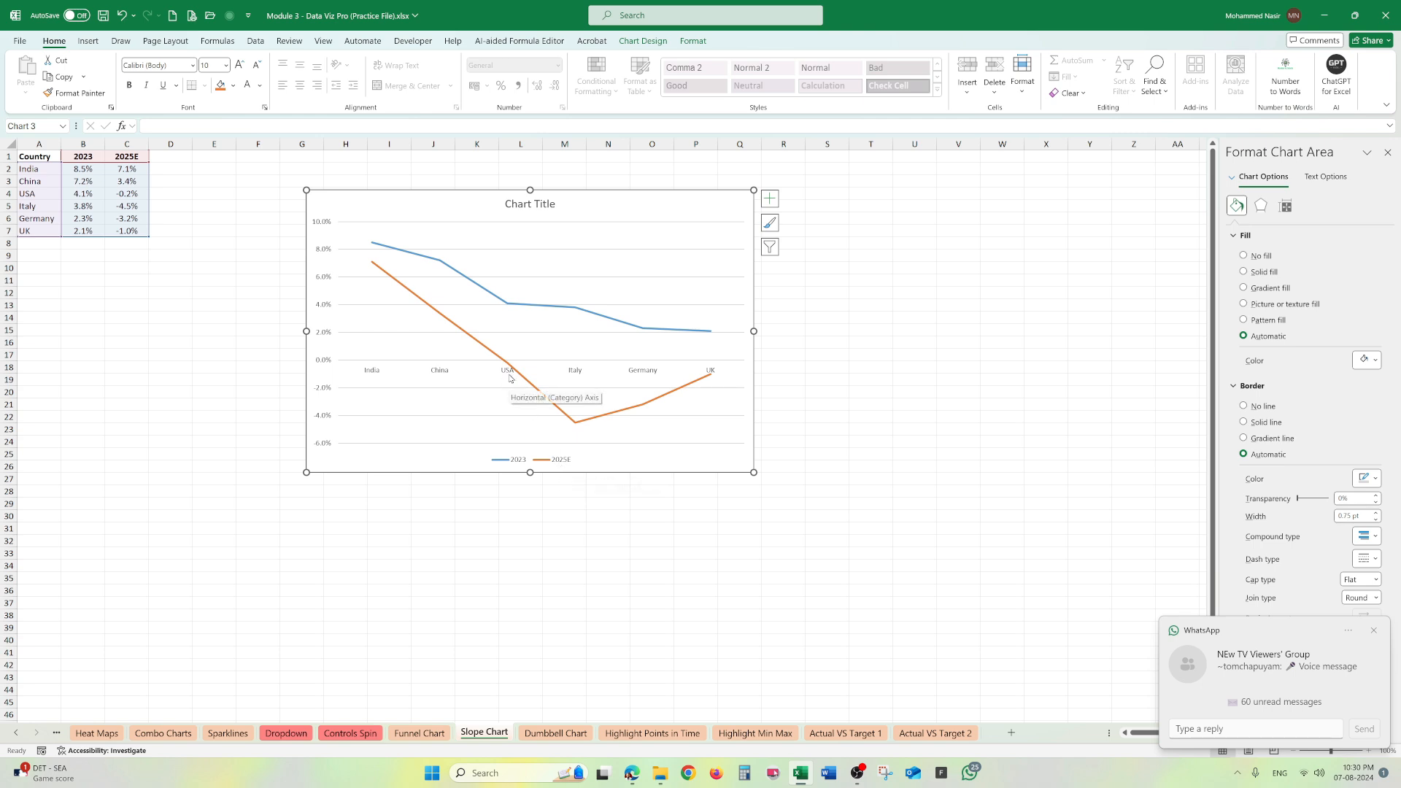
- Switch the line chart's rows and columns so each country is plotted as a series across 2023 and 2025E
left_click(631, 443)
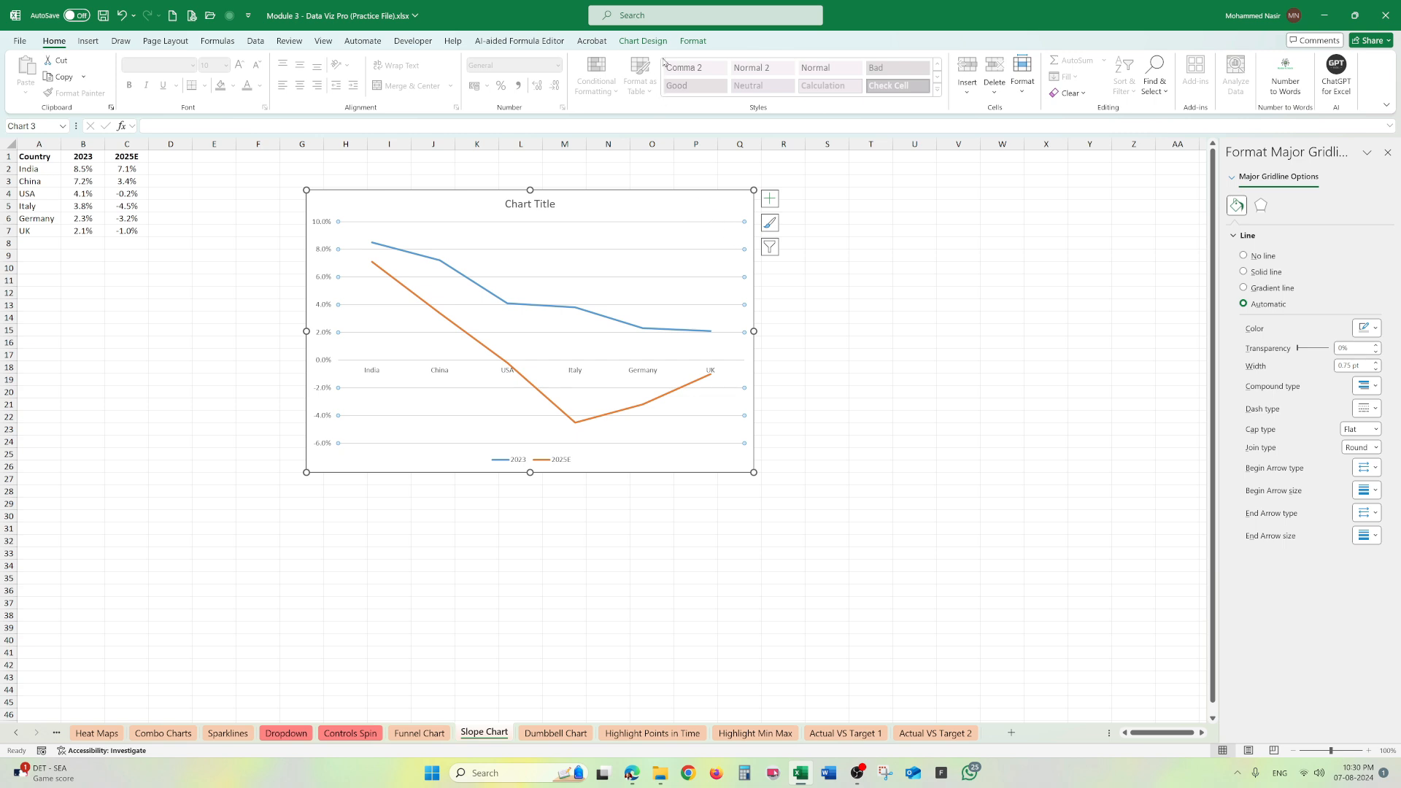
left_click(654, 195)
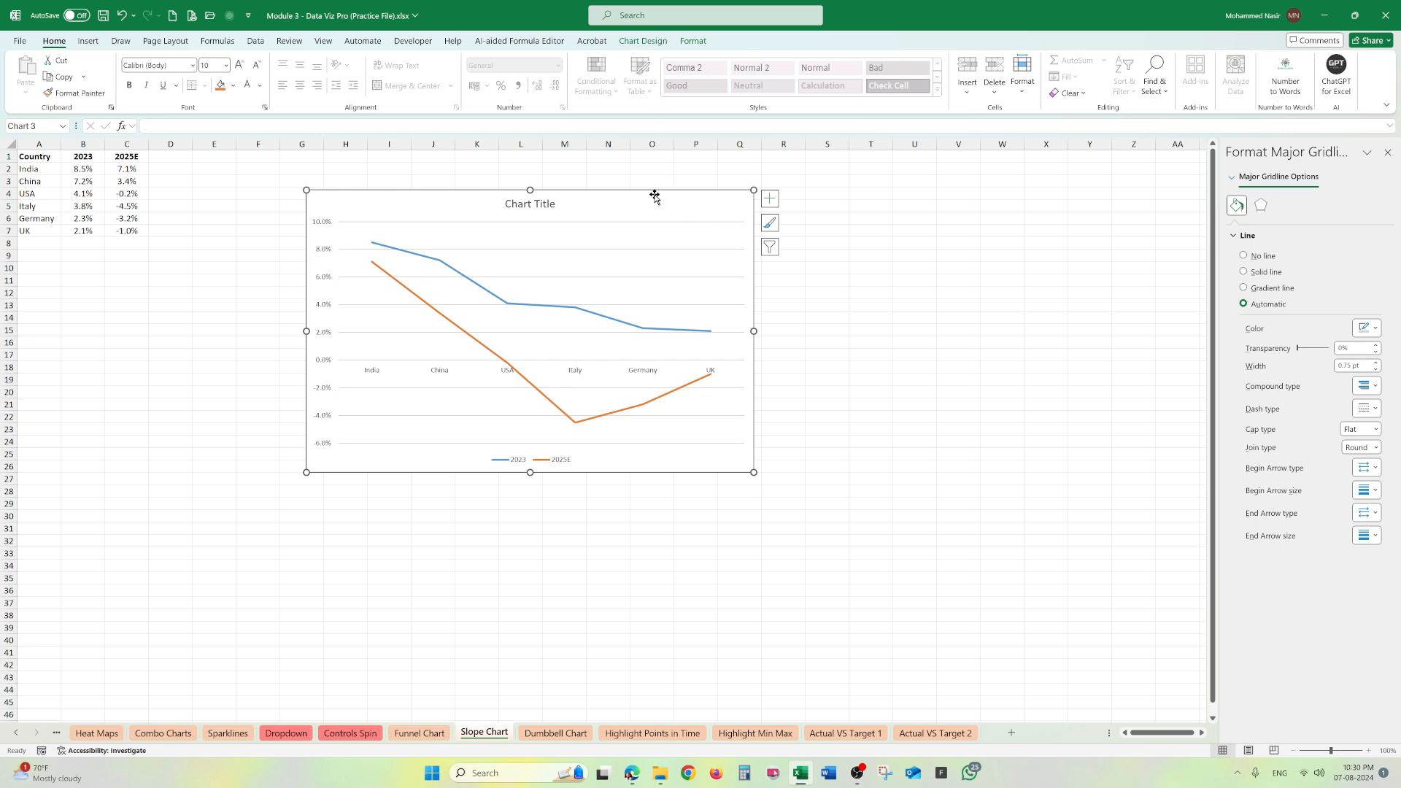
left_click(644, 41)
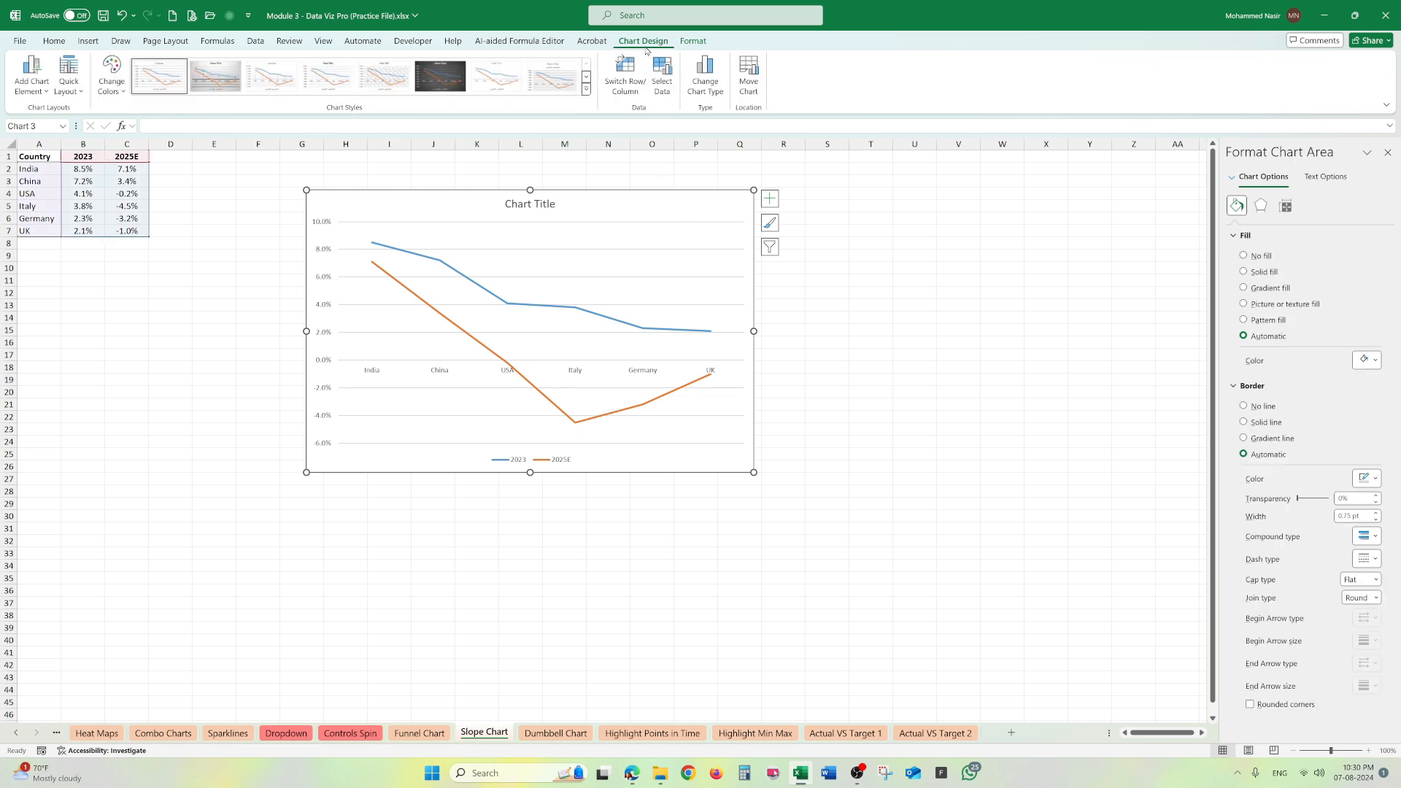
left_click(632, 87)
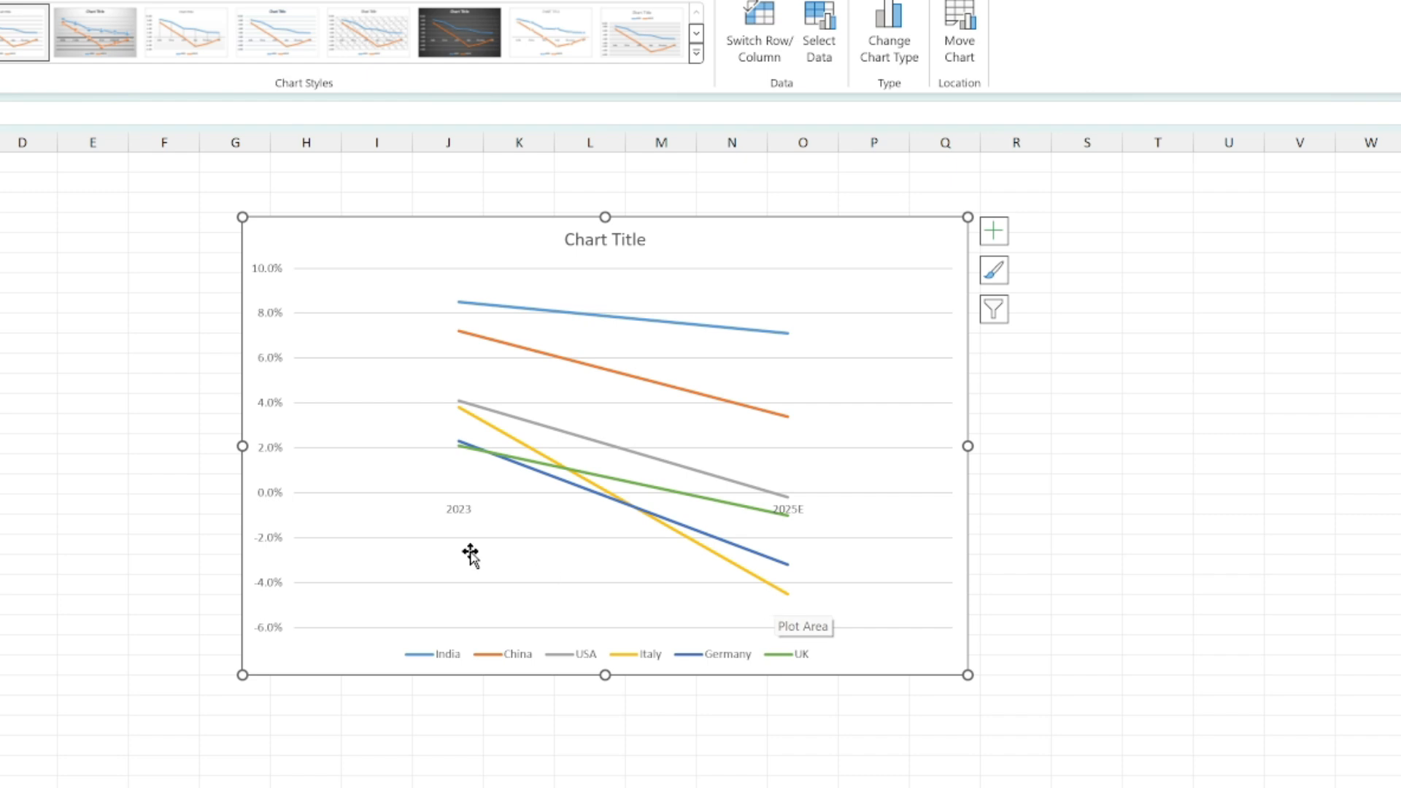
- Delete the legend and the horizontal major gridlines from the line chart
left_click(518, 661)
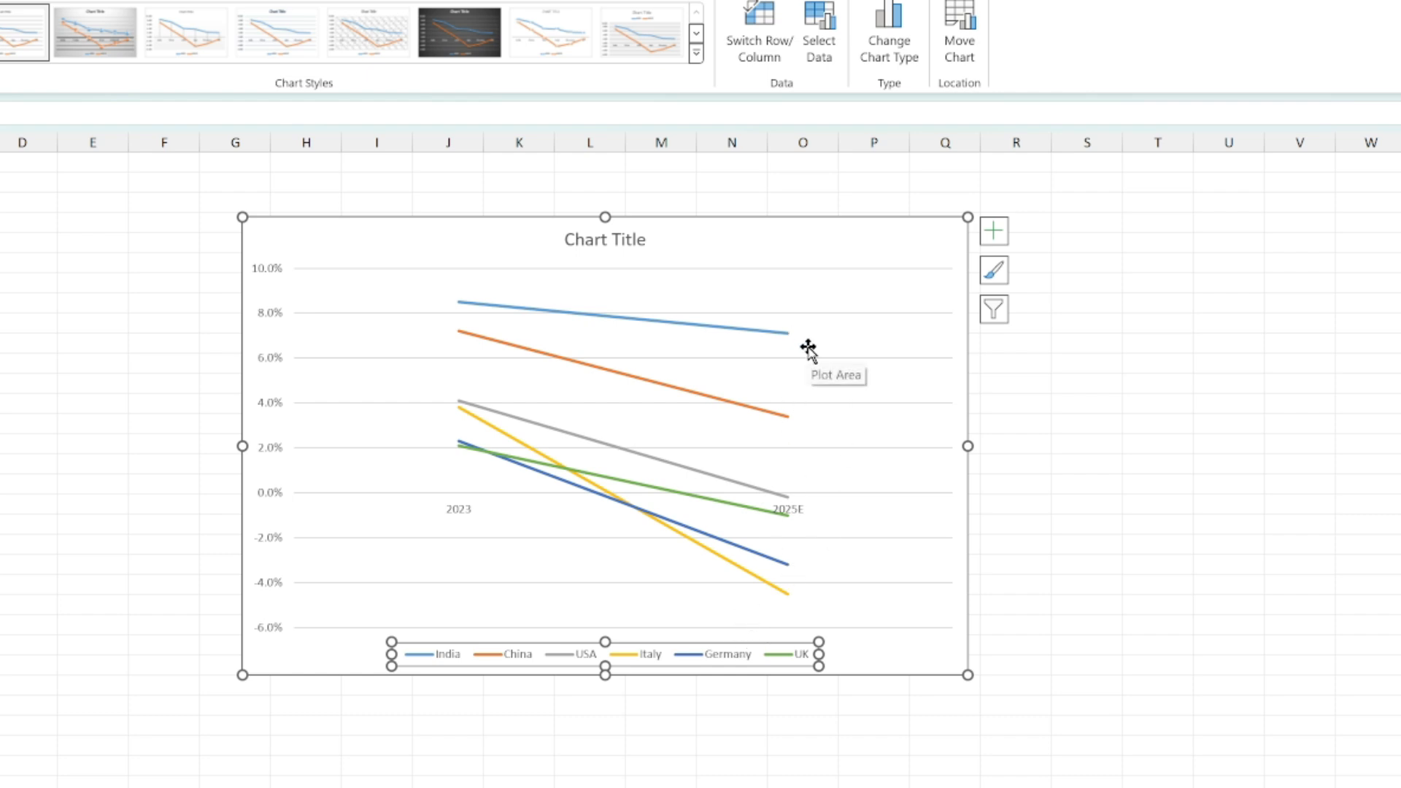
key("Delete")
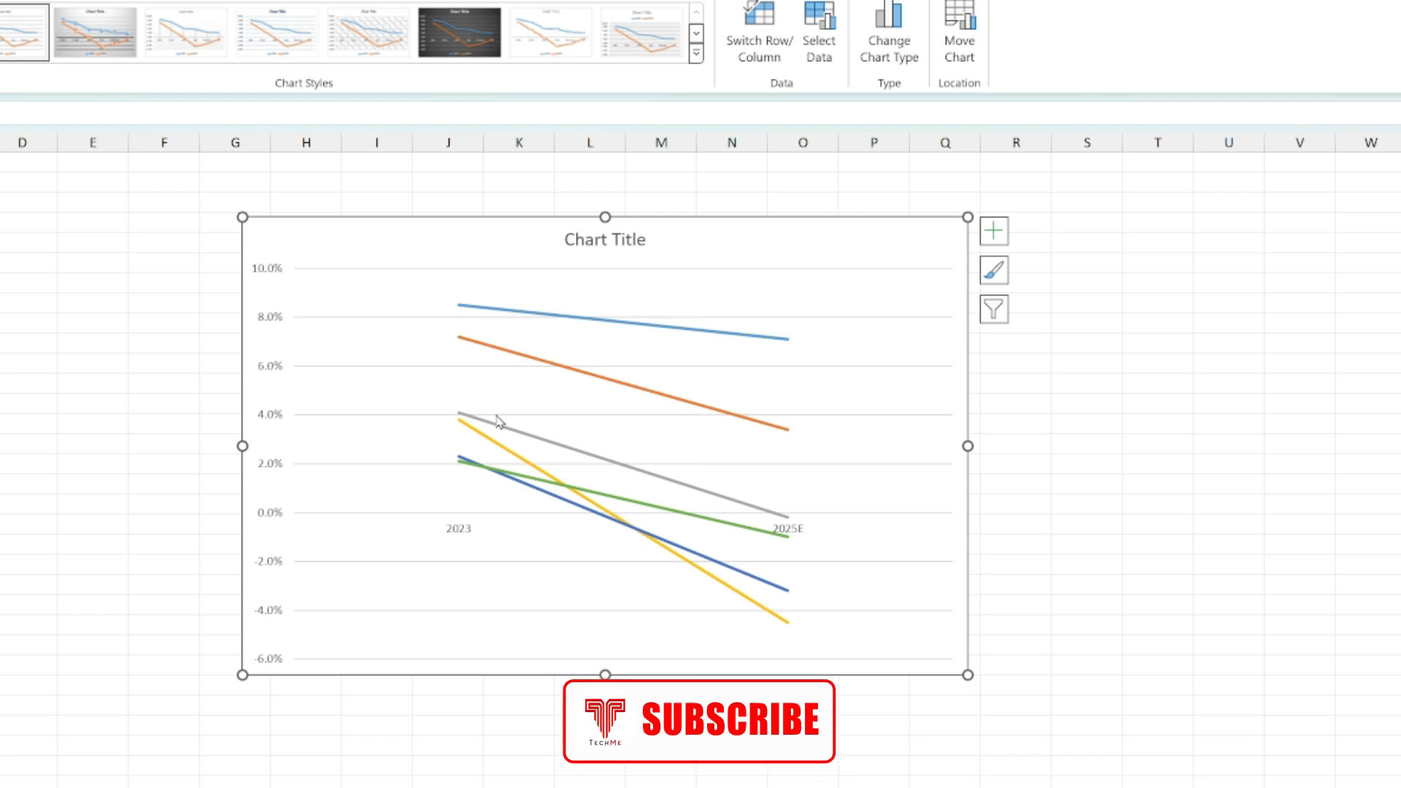
left_click(942, 365)
key("Delete")
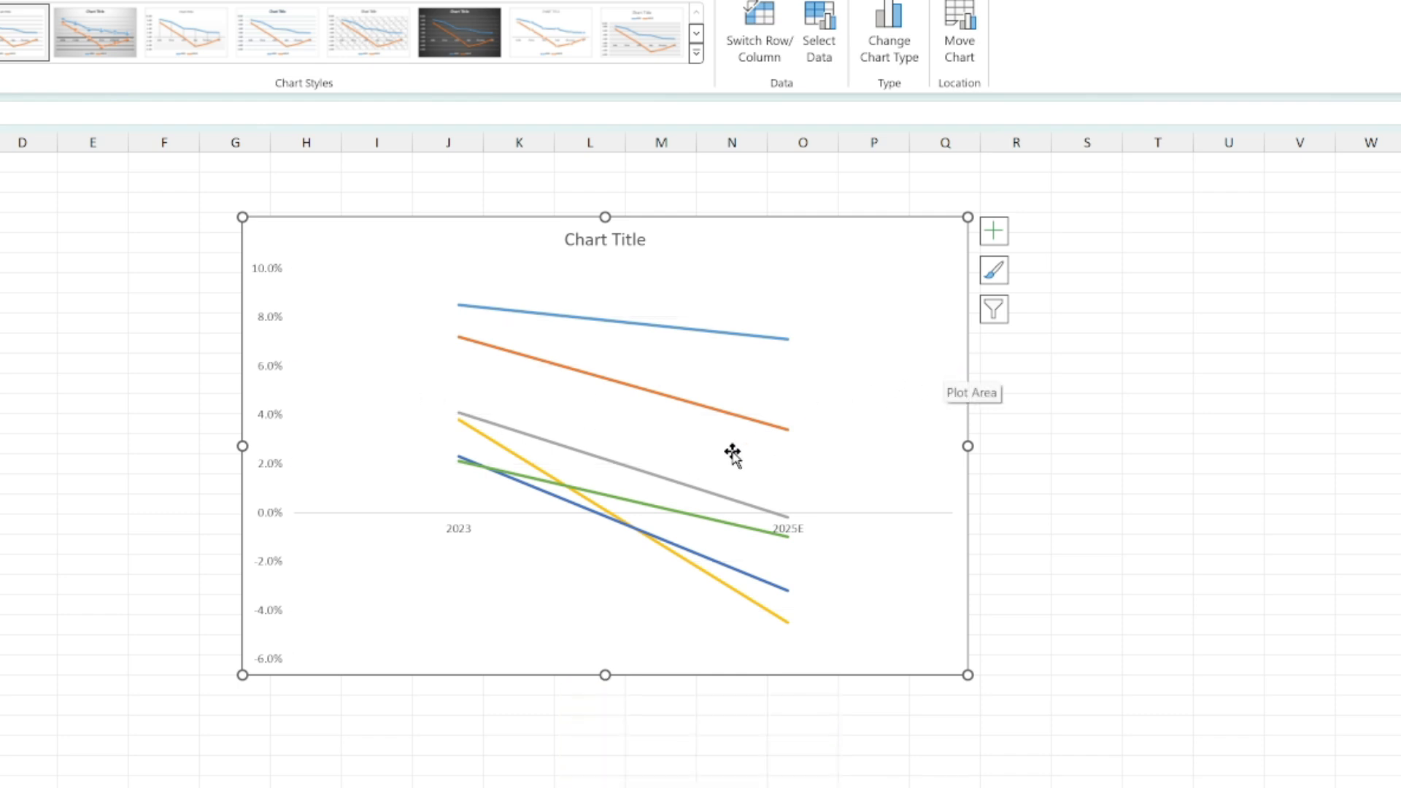
- Set the label position of the horizontal 2023/2025E axis to Low
left_click(456, 524)
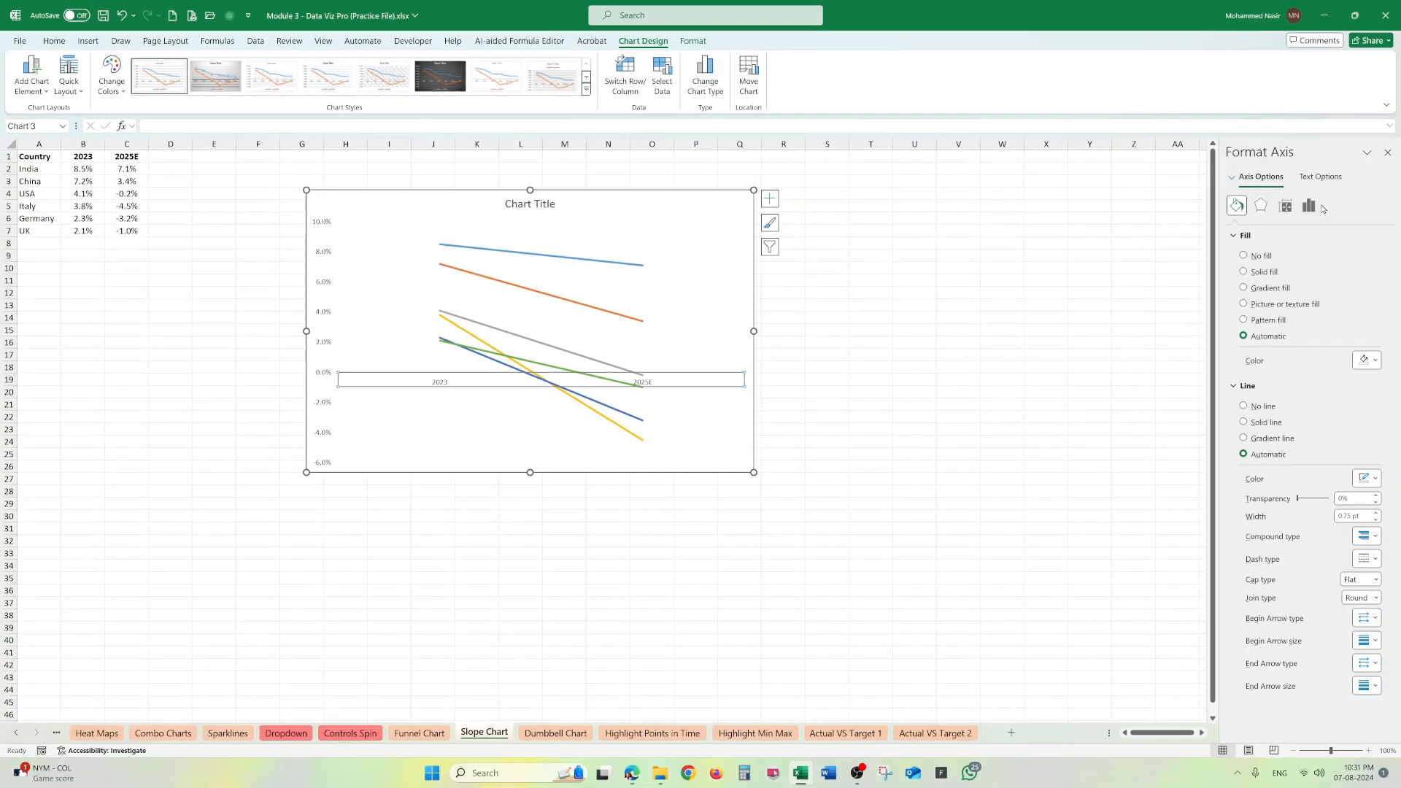
left_click(1309, 206)
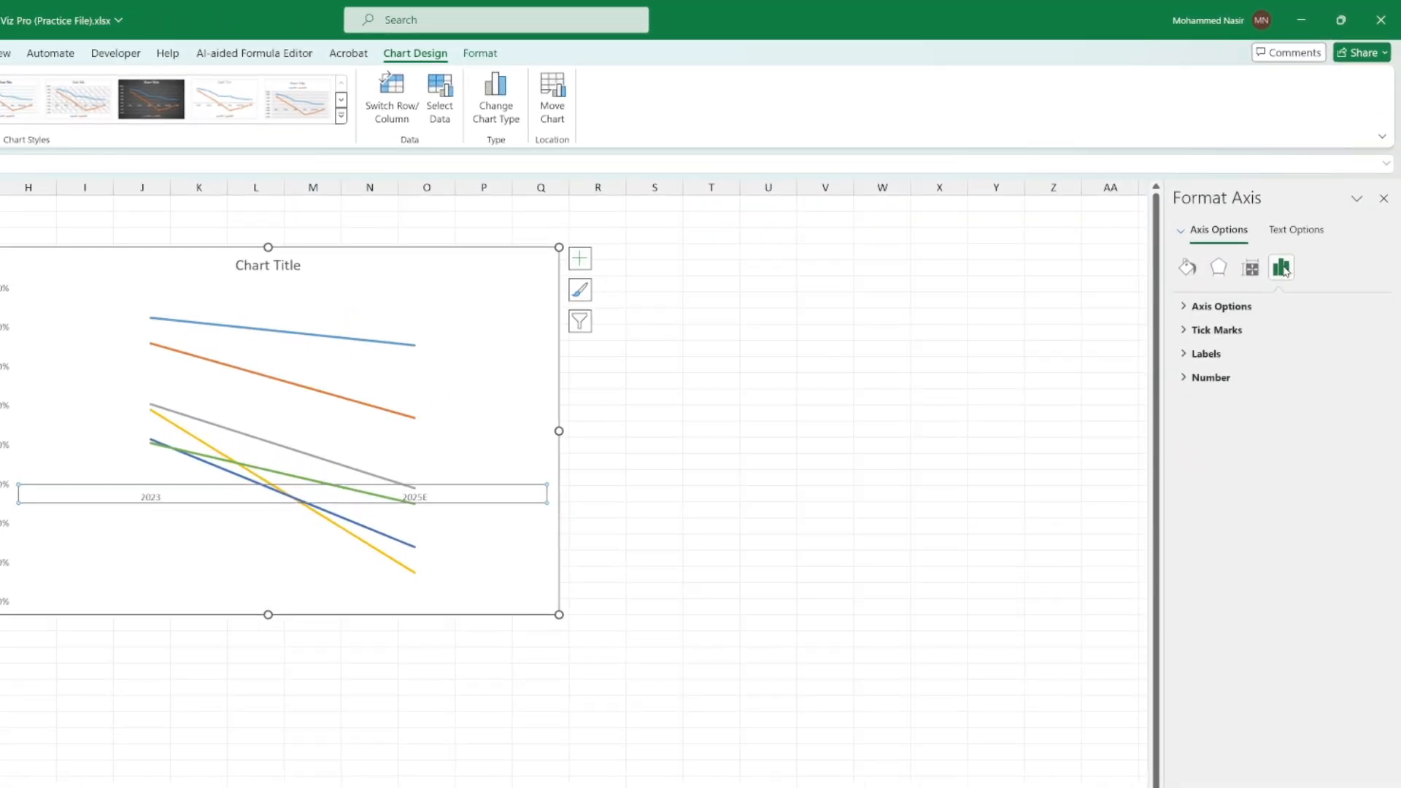
left_click(1191, 354)
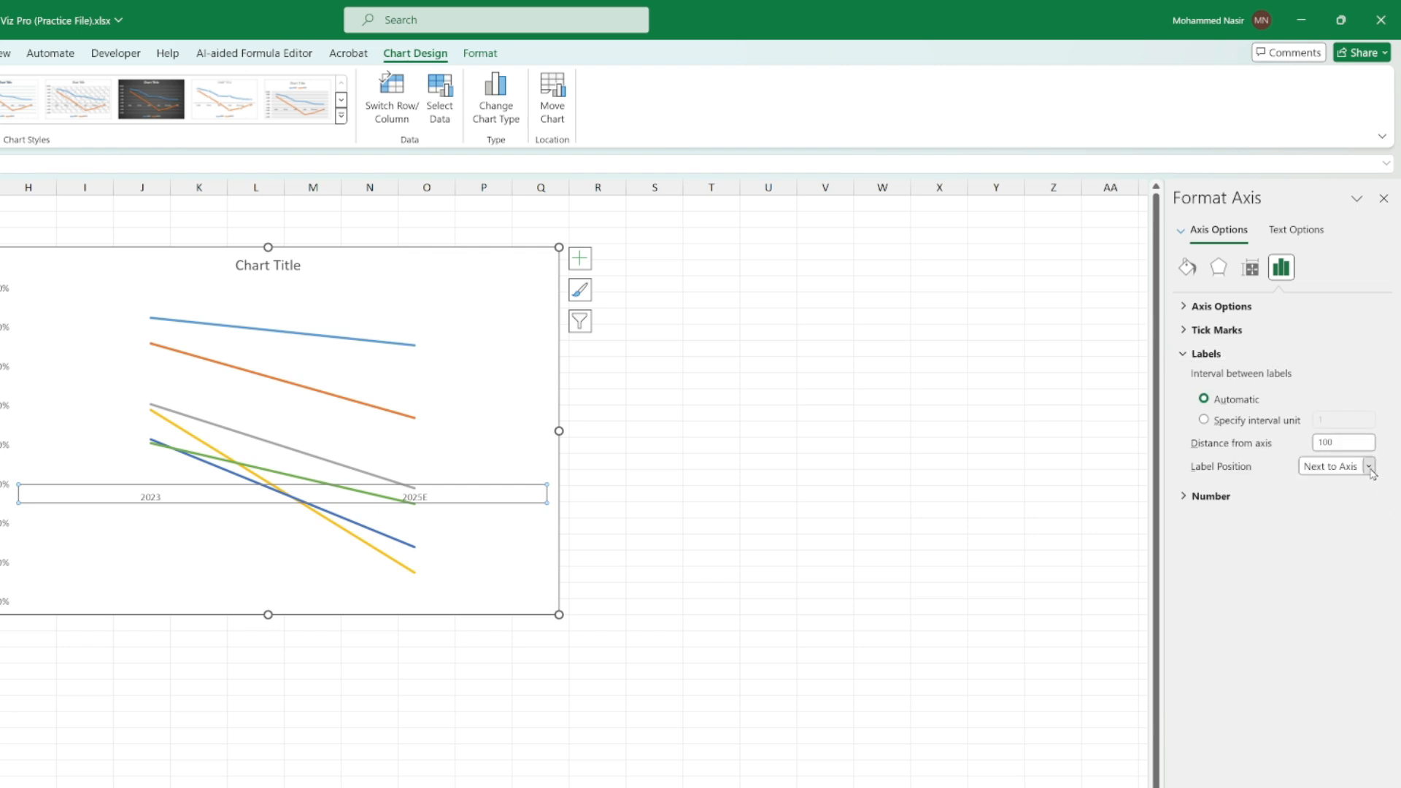
left_click(1370, 467)
left_click(1342, 520)
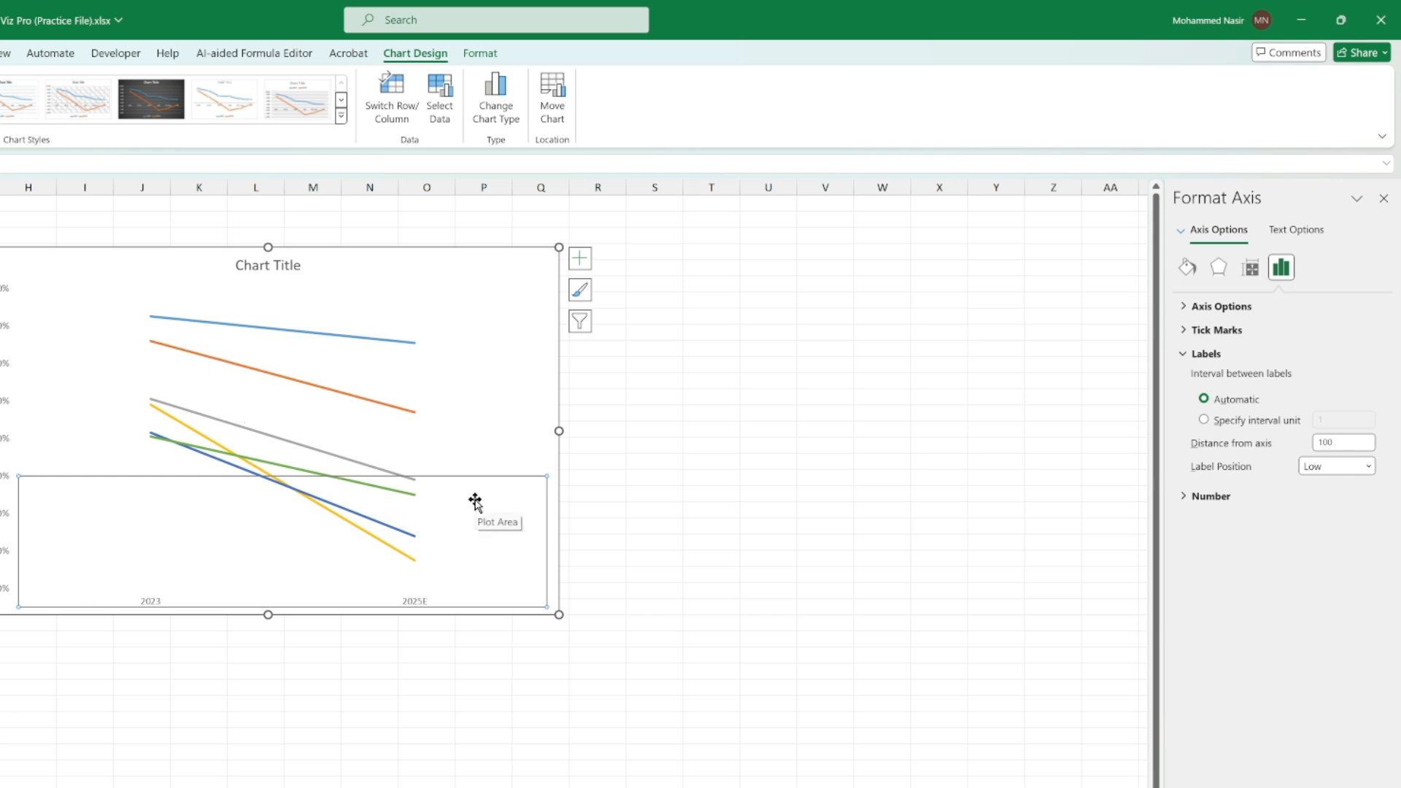
left_click(676, 505)
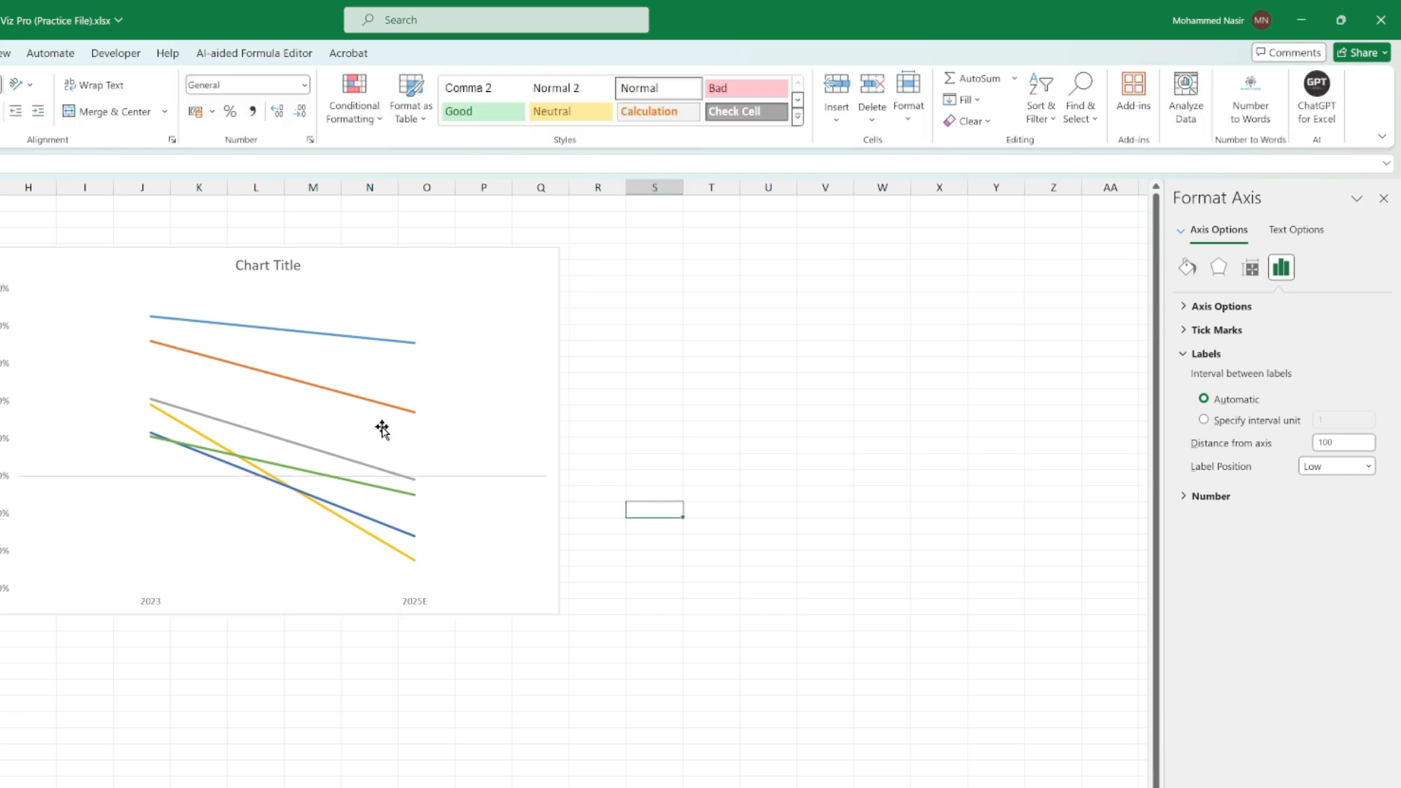
- Delete the vertical percentage axis from the line chart
left_click(522, 249)
left_click(325, 225)
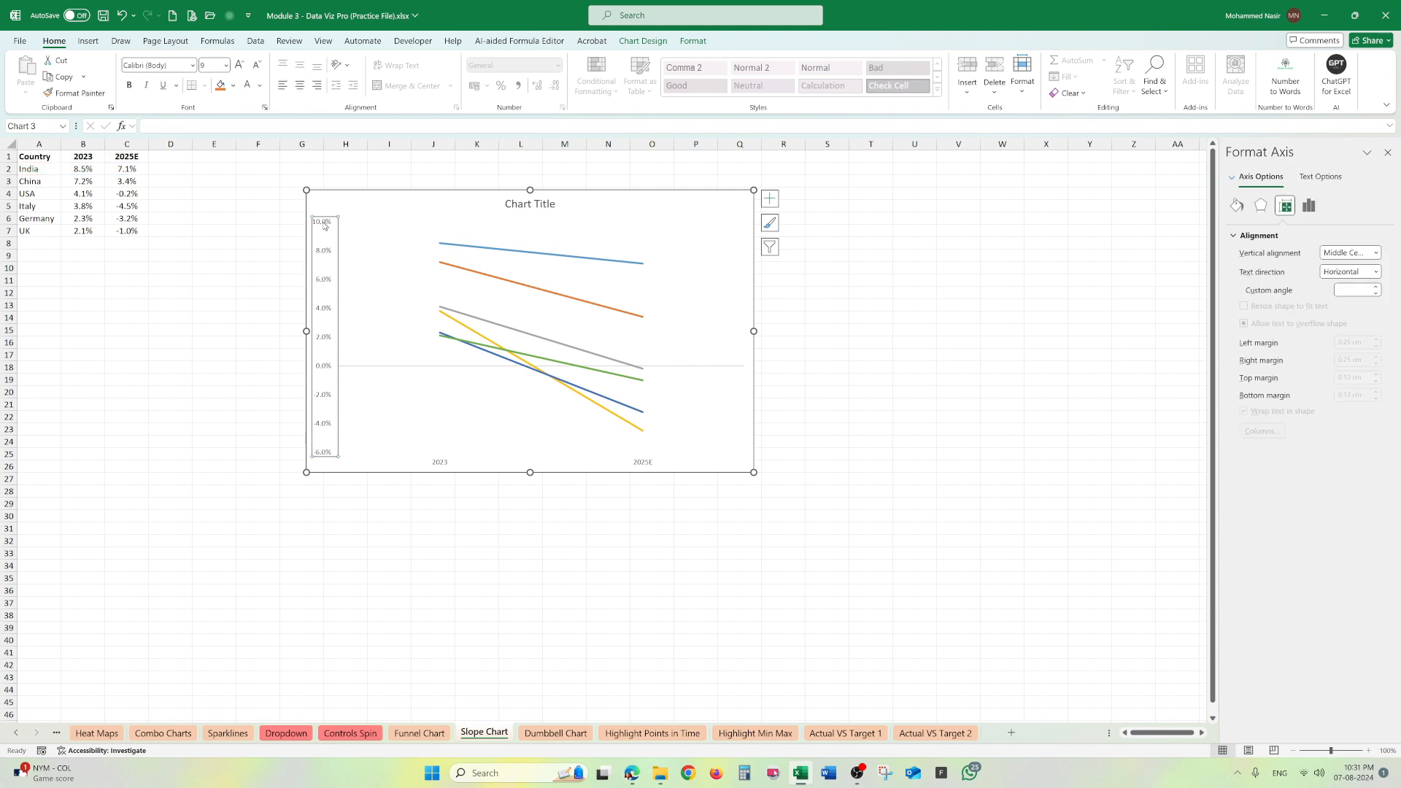
key("Delete")
key("Escape")
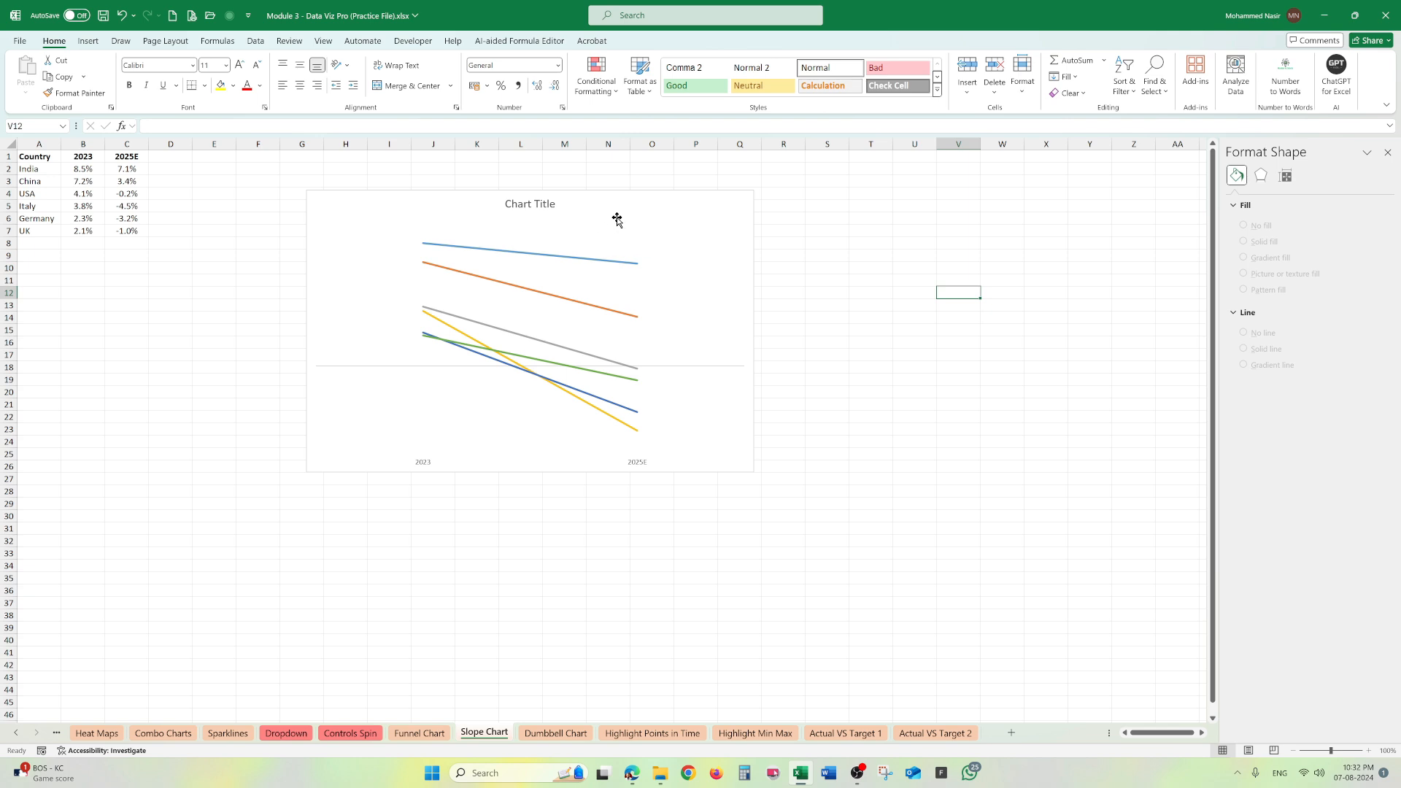
- Add data labels to all series in the chart, positioned to the right of the points
left_click(655, 213)
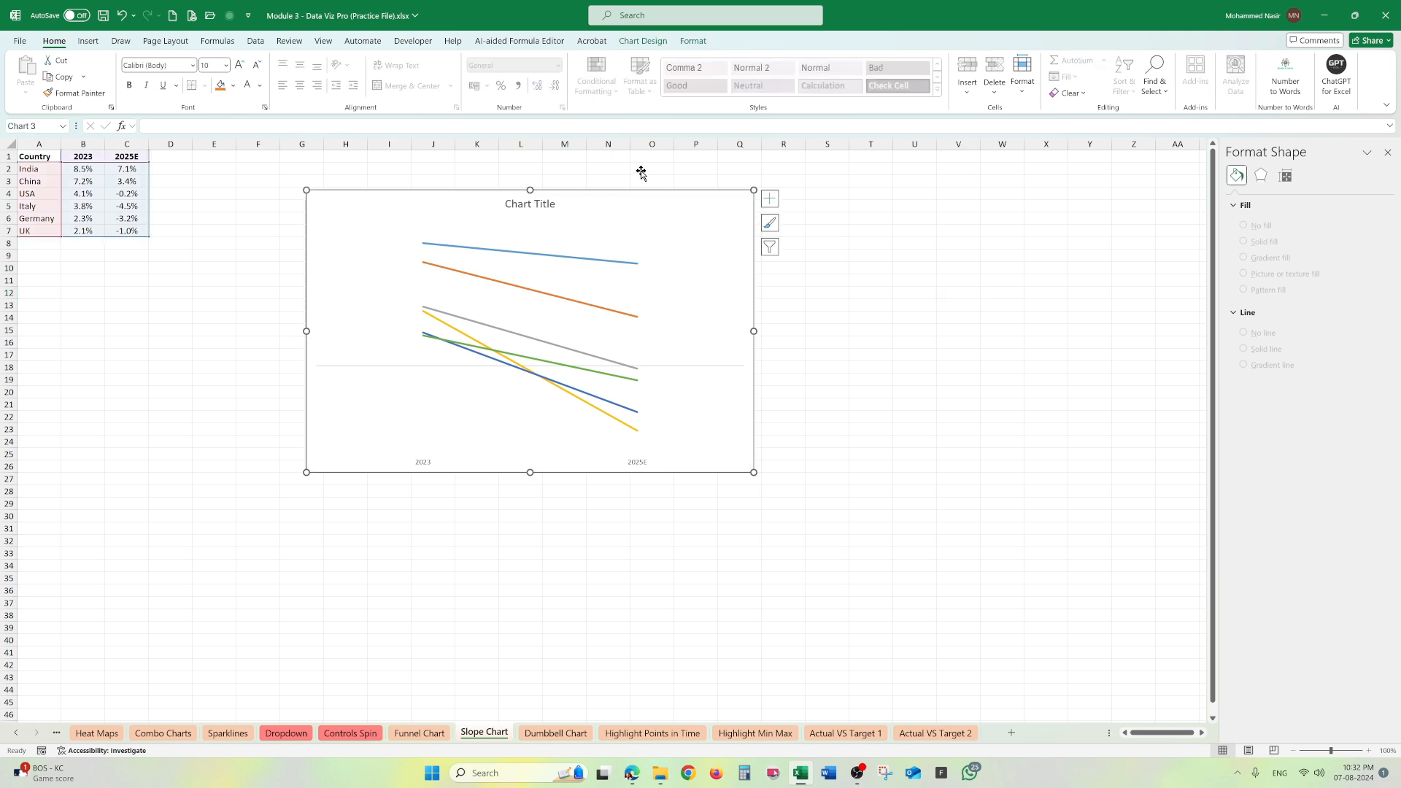
left_click(651, 43)
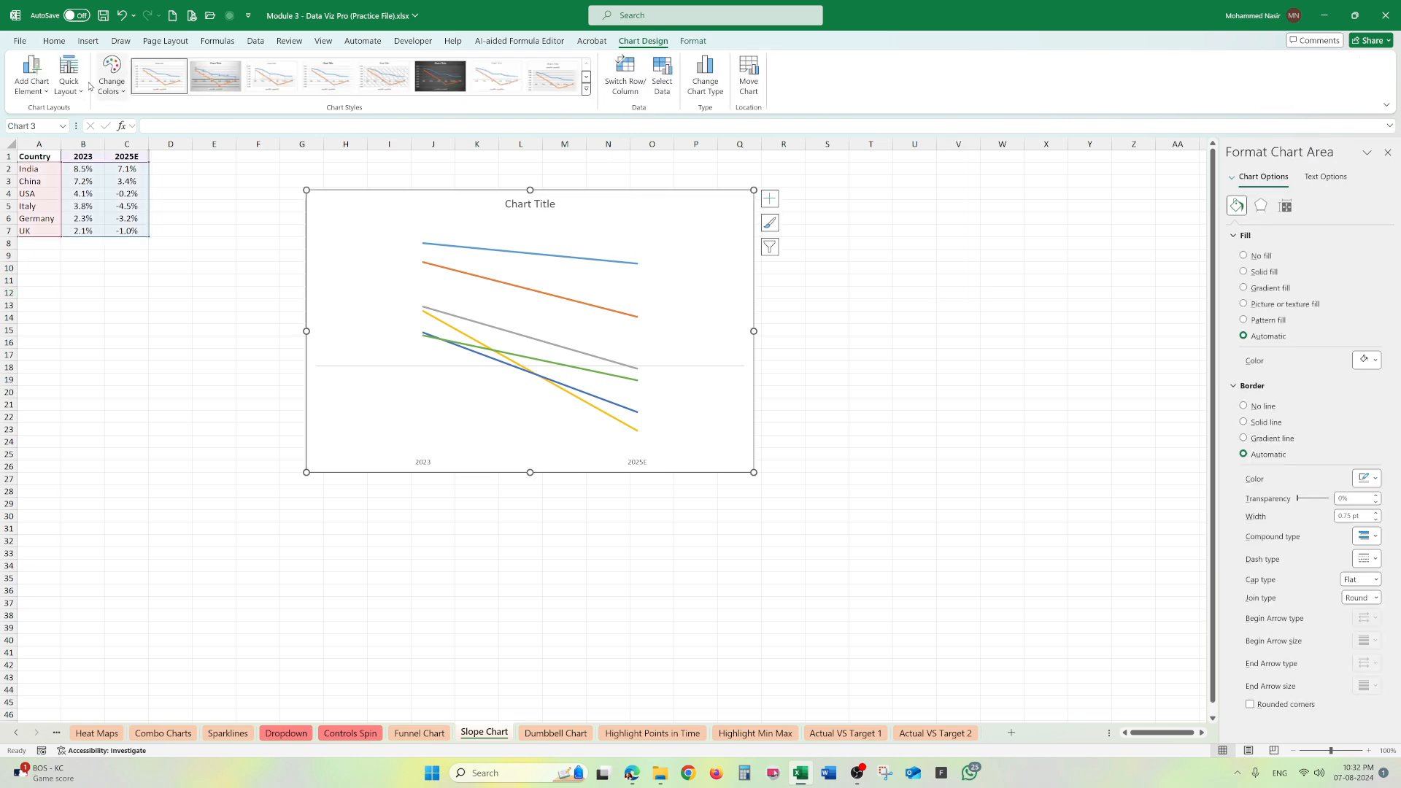
left_click(46, 93)
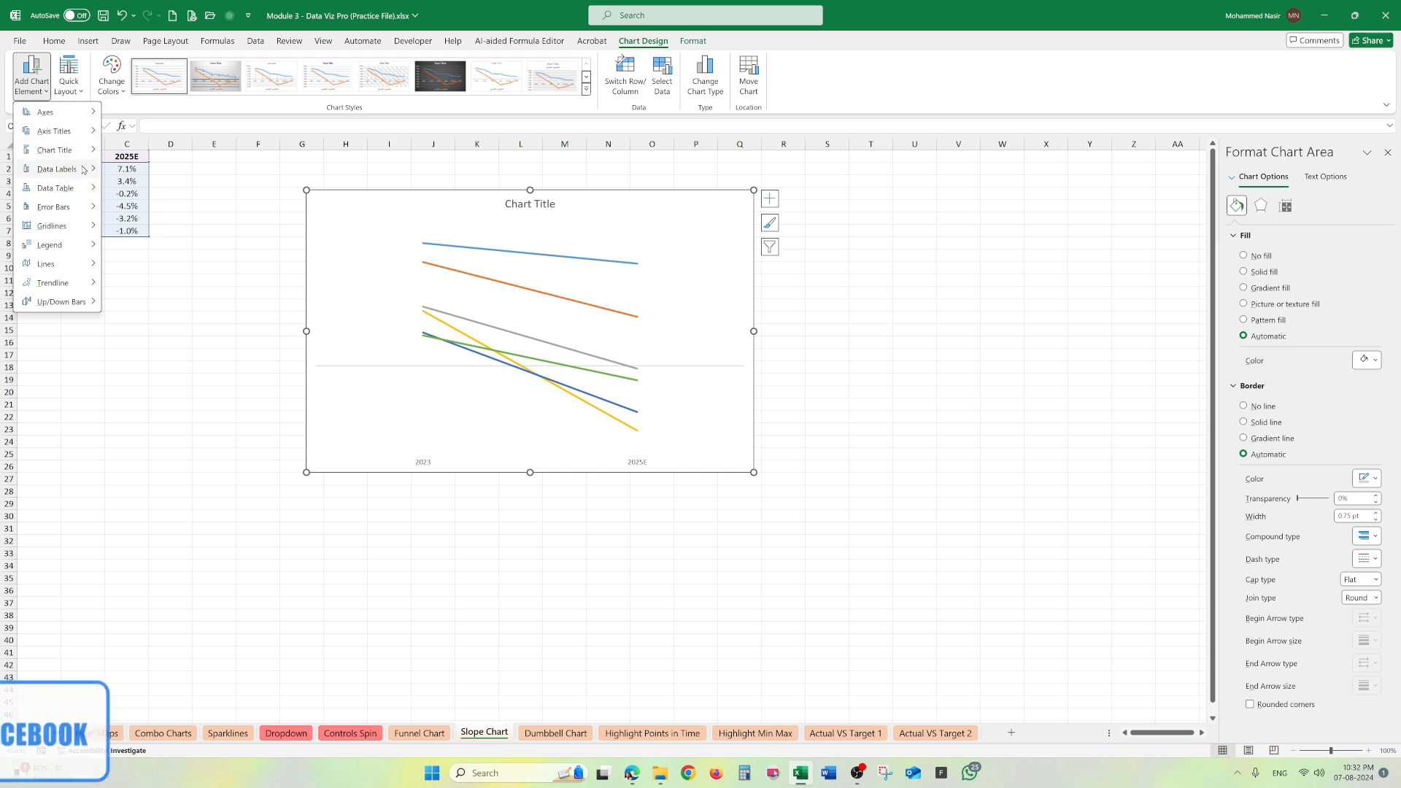
mouse_move(62, 169)
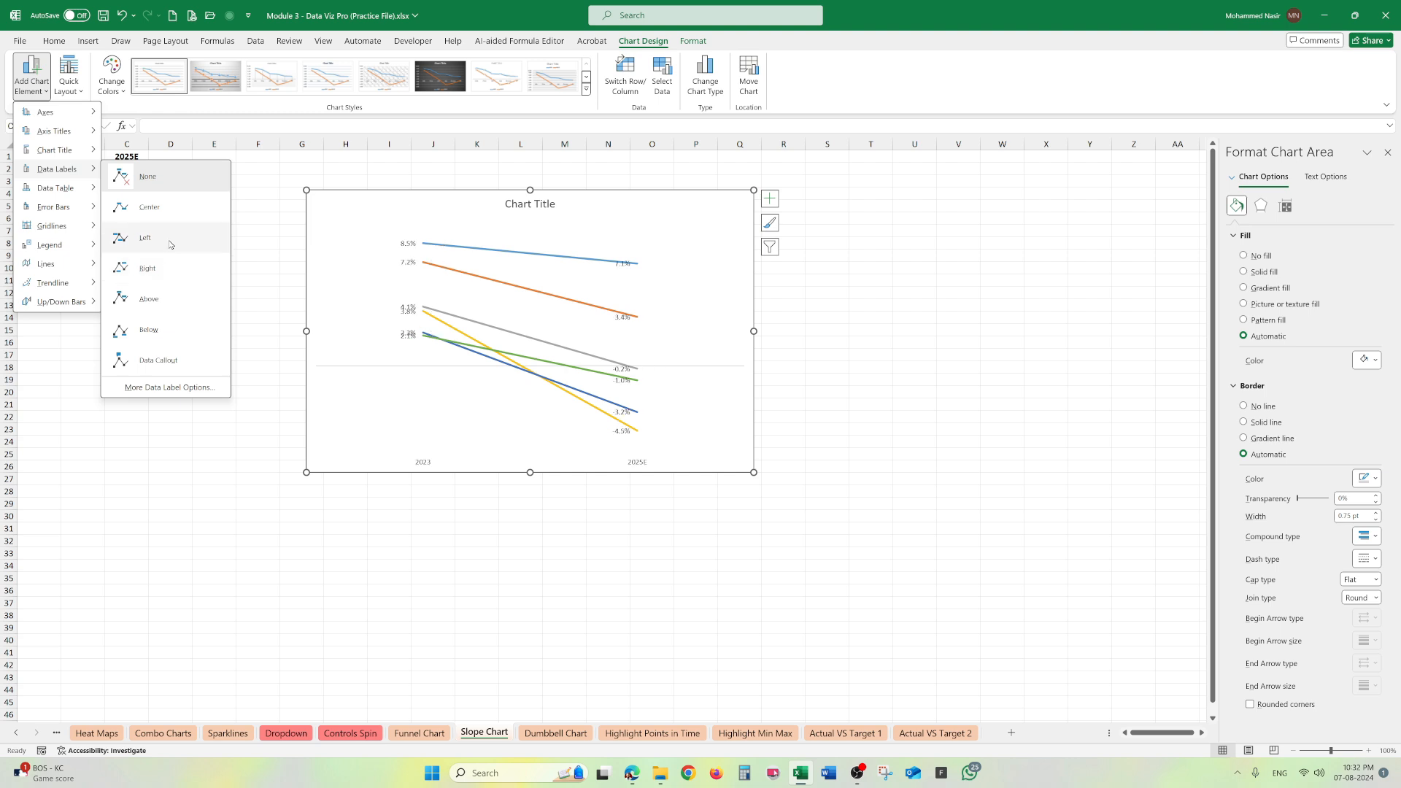
left_click(164, 272)
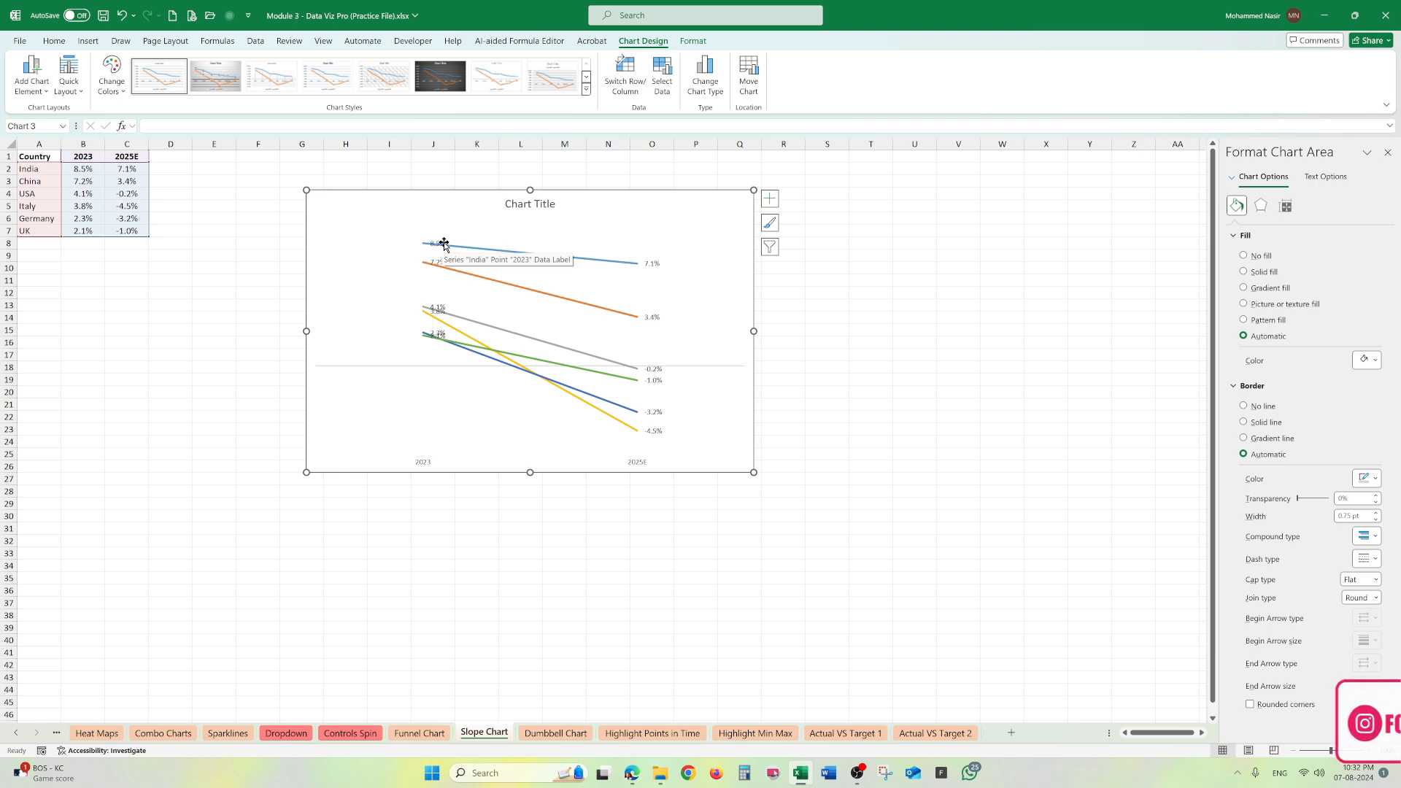
key("Escape")
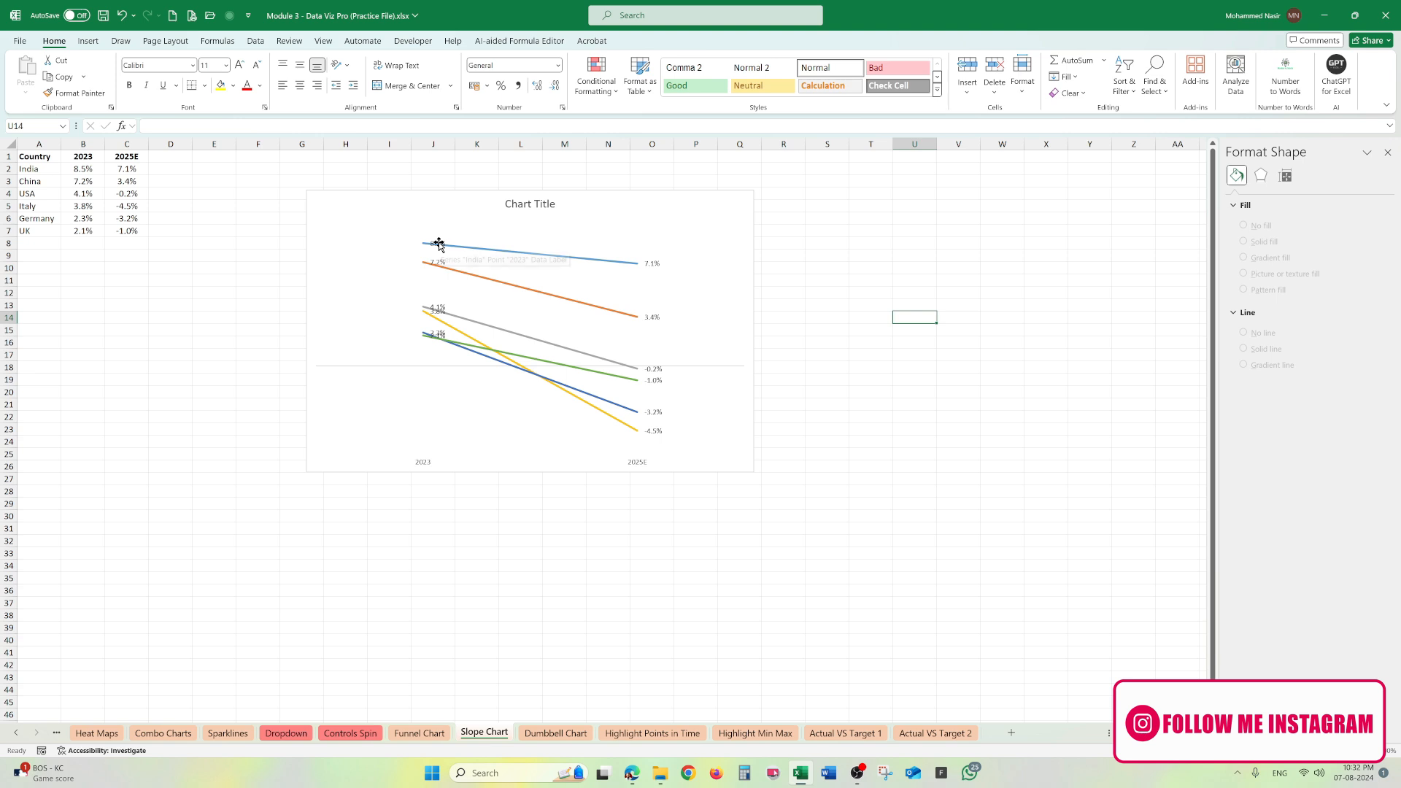
- Move the 2023 data labels of the India, China and USA series to the left of their lines' starting points
left_click(438, 244)
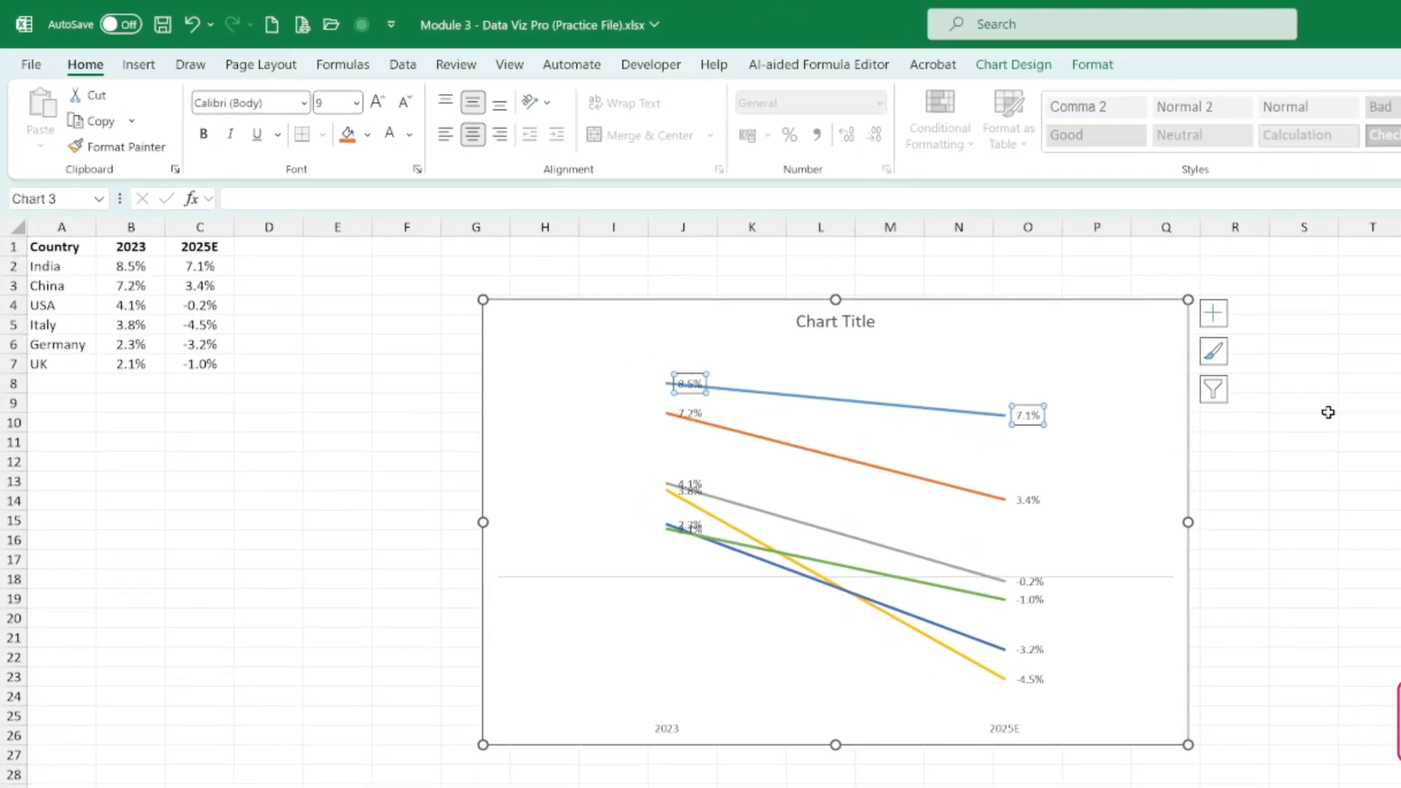
left_click(695, 381)
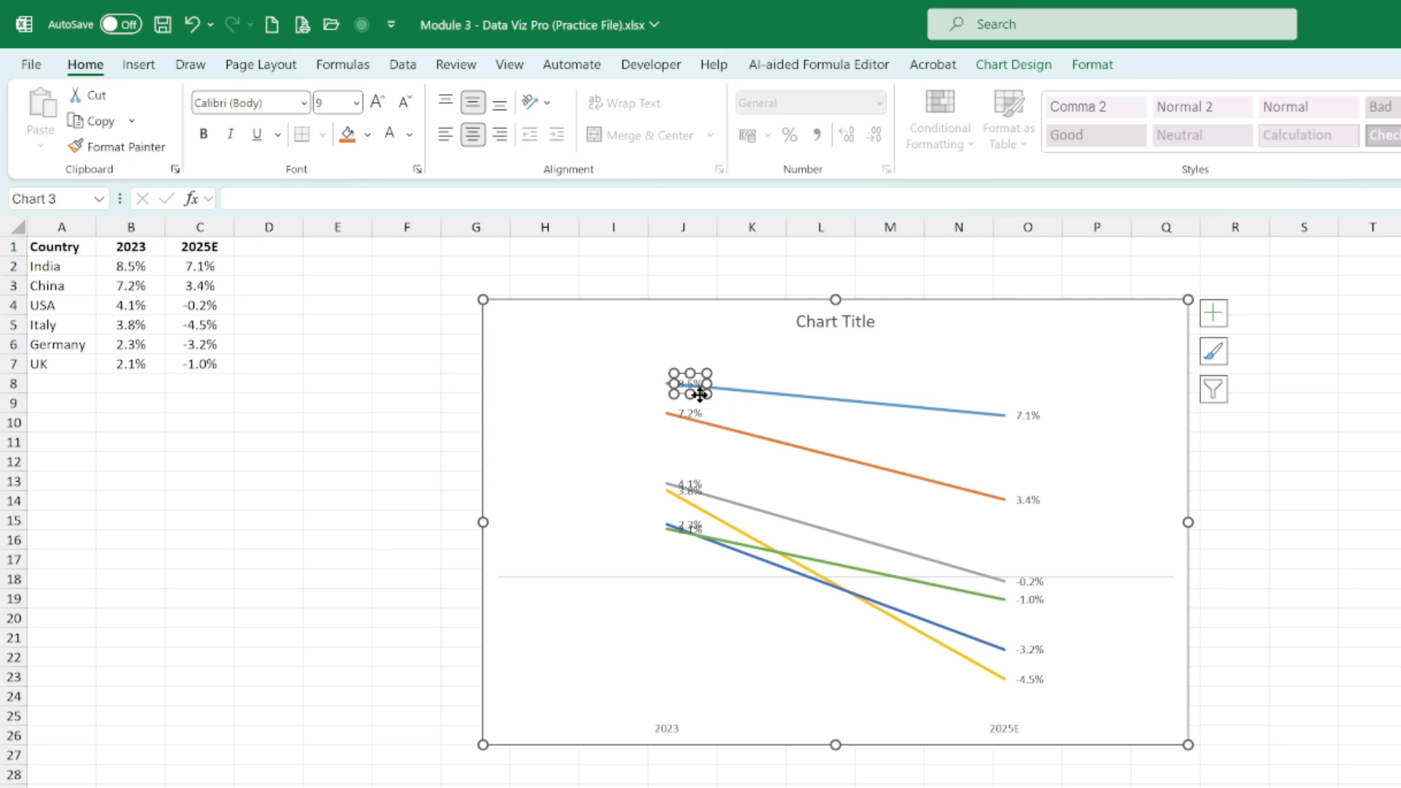
mouse_move(698, 392)
left_mouse_down()
mouse_move(682, 394)
mouse_move(650, 357)
mouse_move(668, 392)
left_mouse_up()
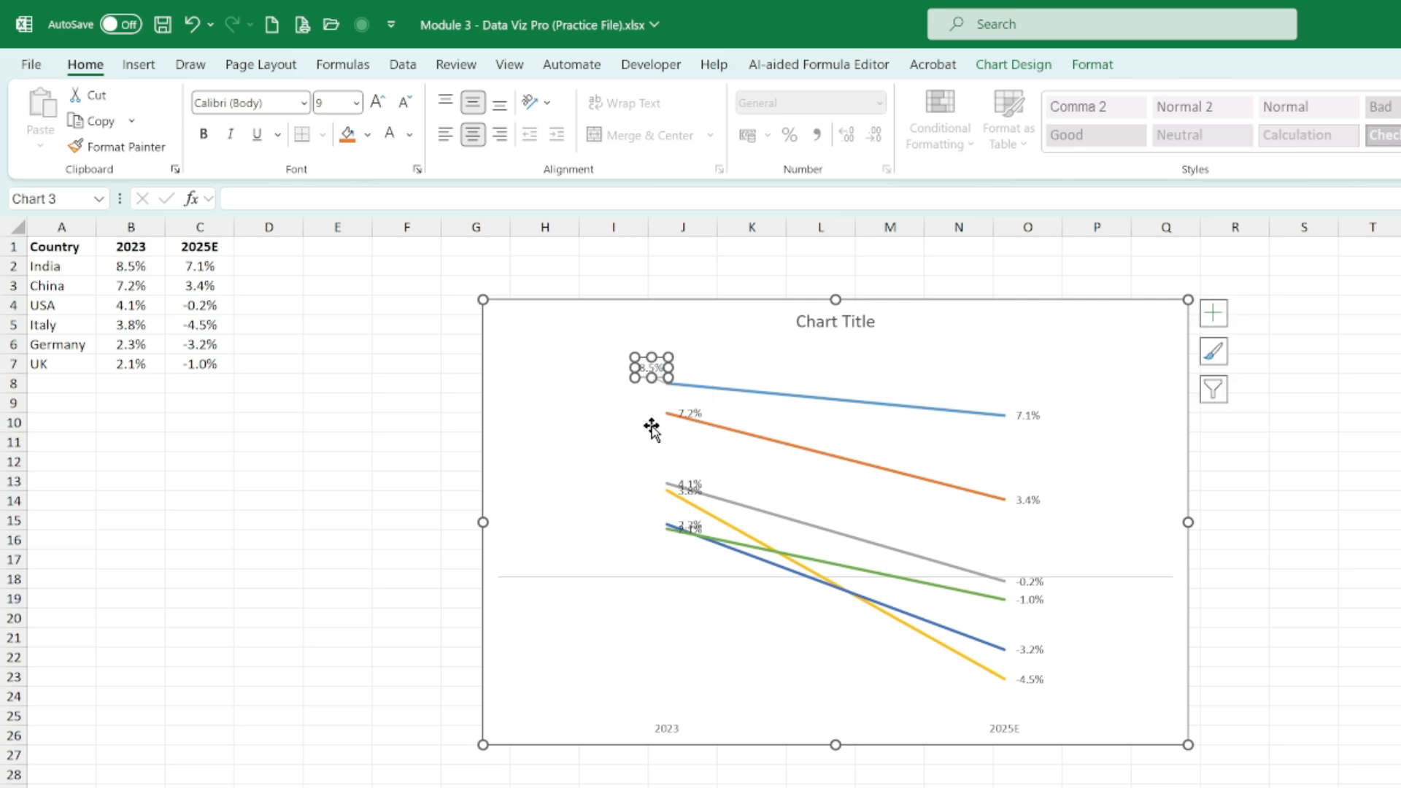
left_click(695, 414)
left_click(694, 412)
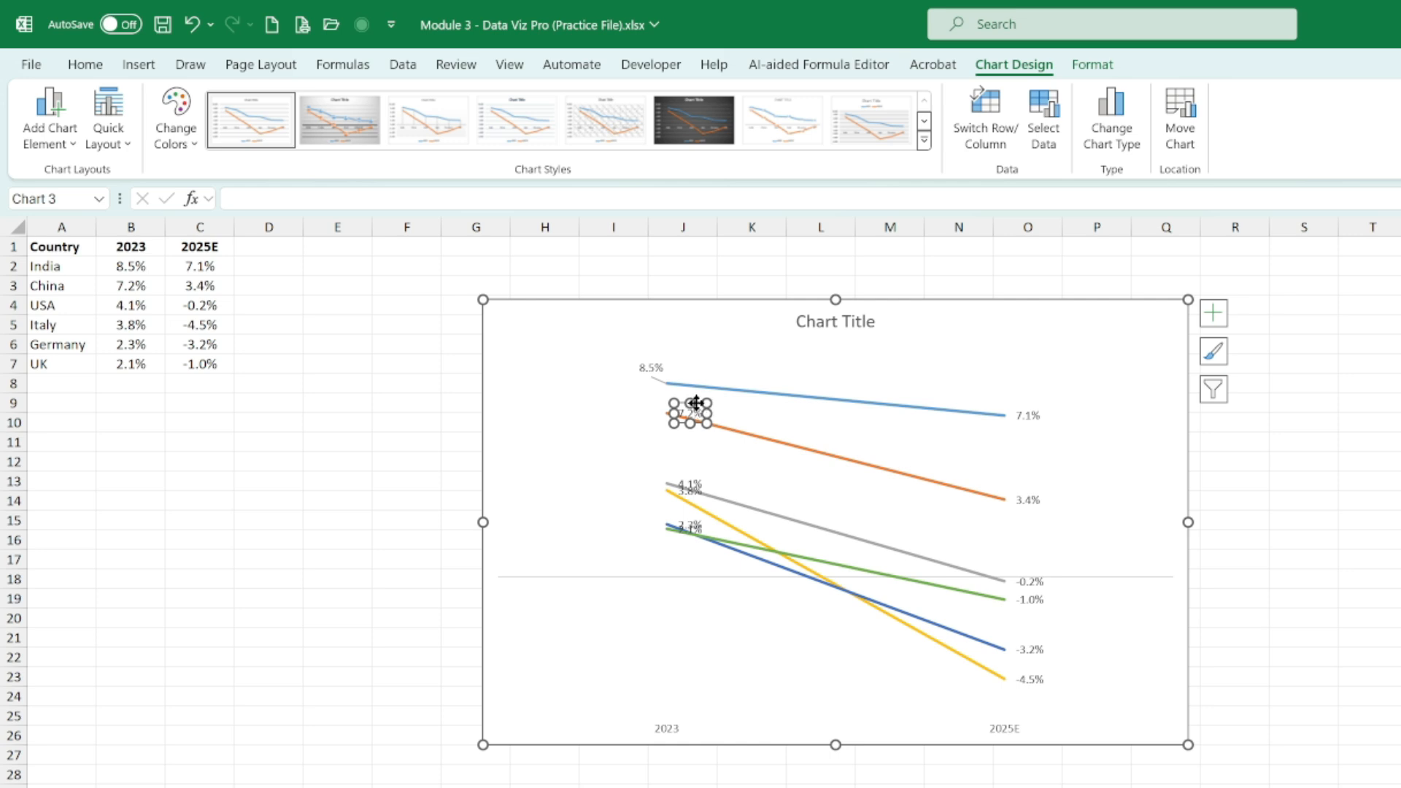
left_click_drag(695, 403, 651, 407)
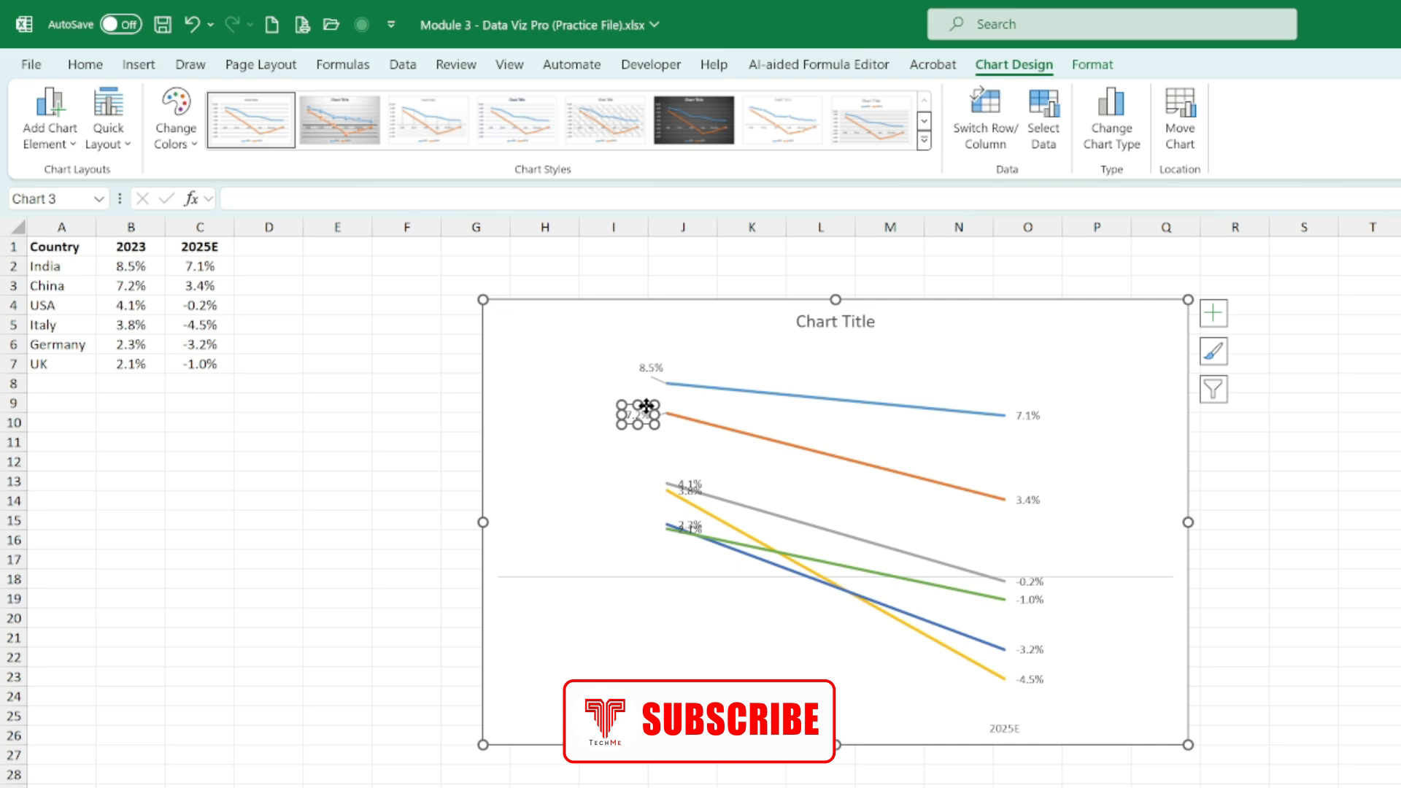
left_click(687, 484)
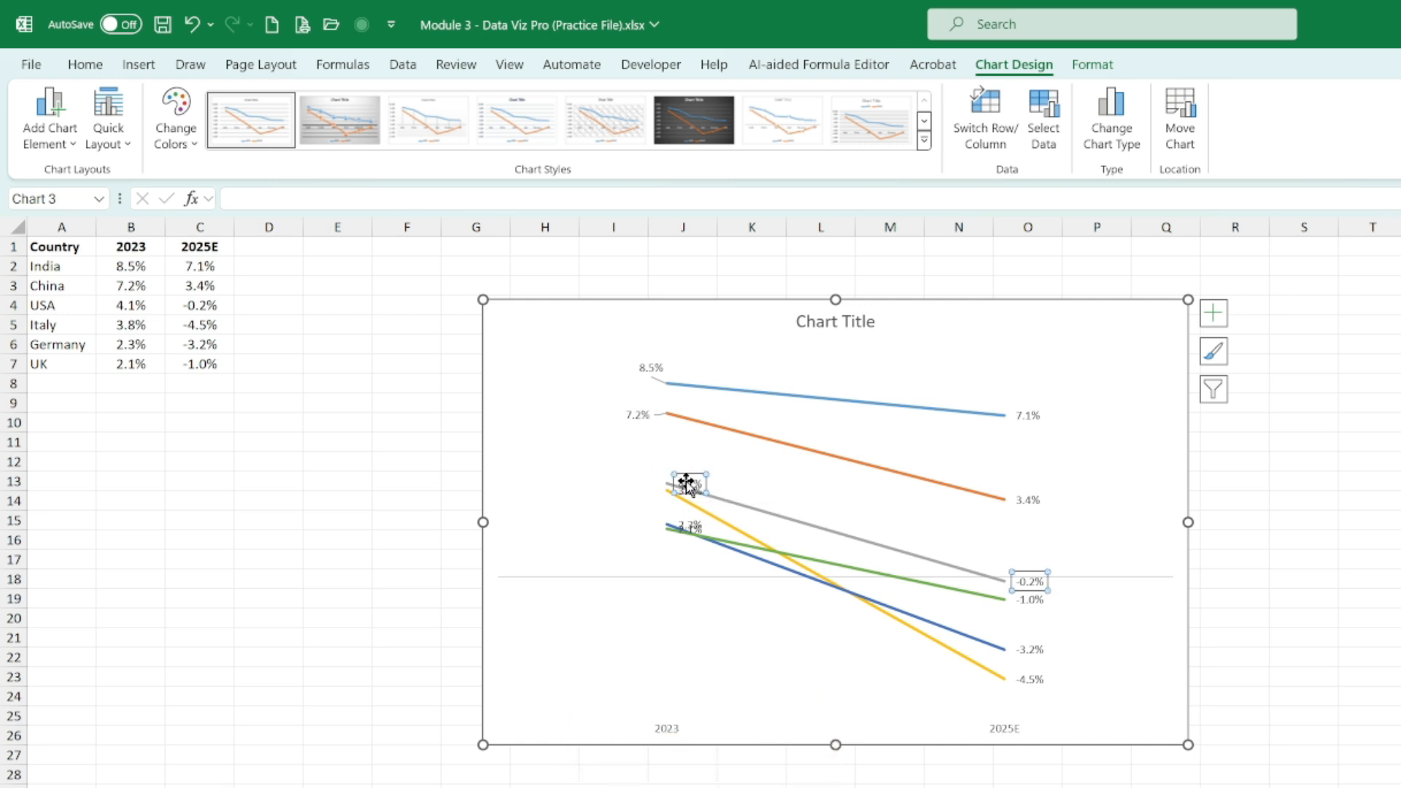
left_click(687, 484)
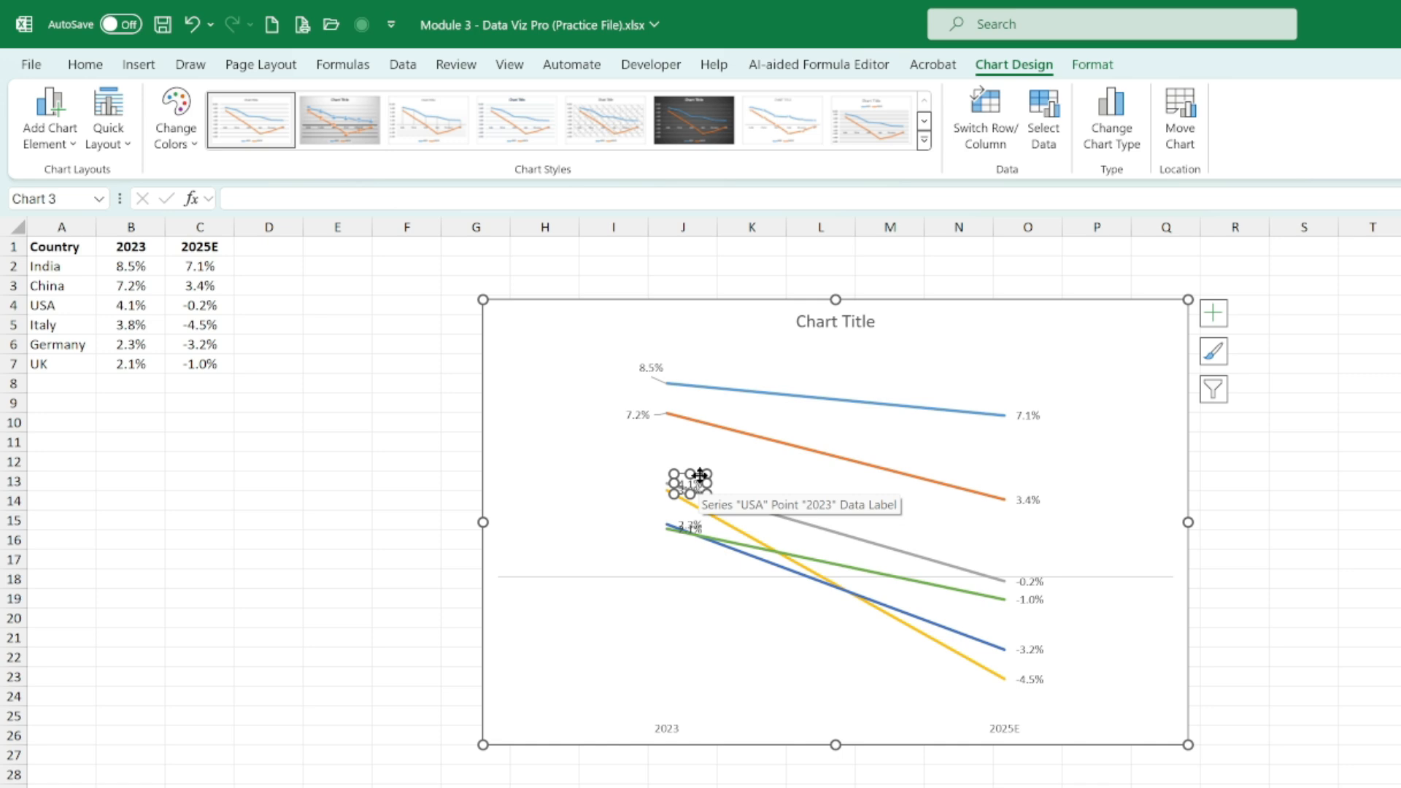
left_click_drag(699, 475, 651, 466)
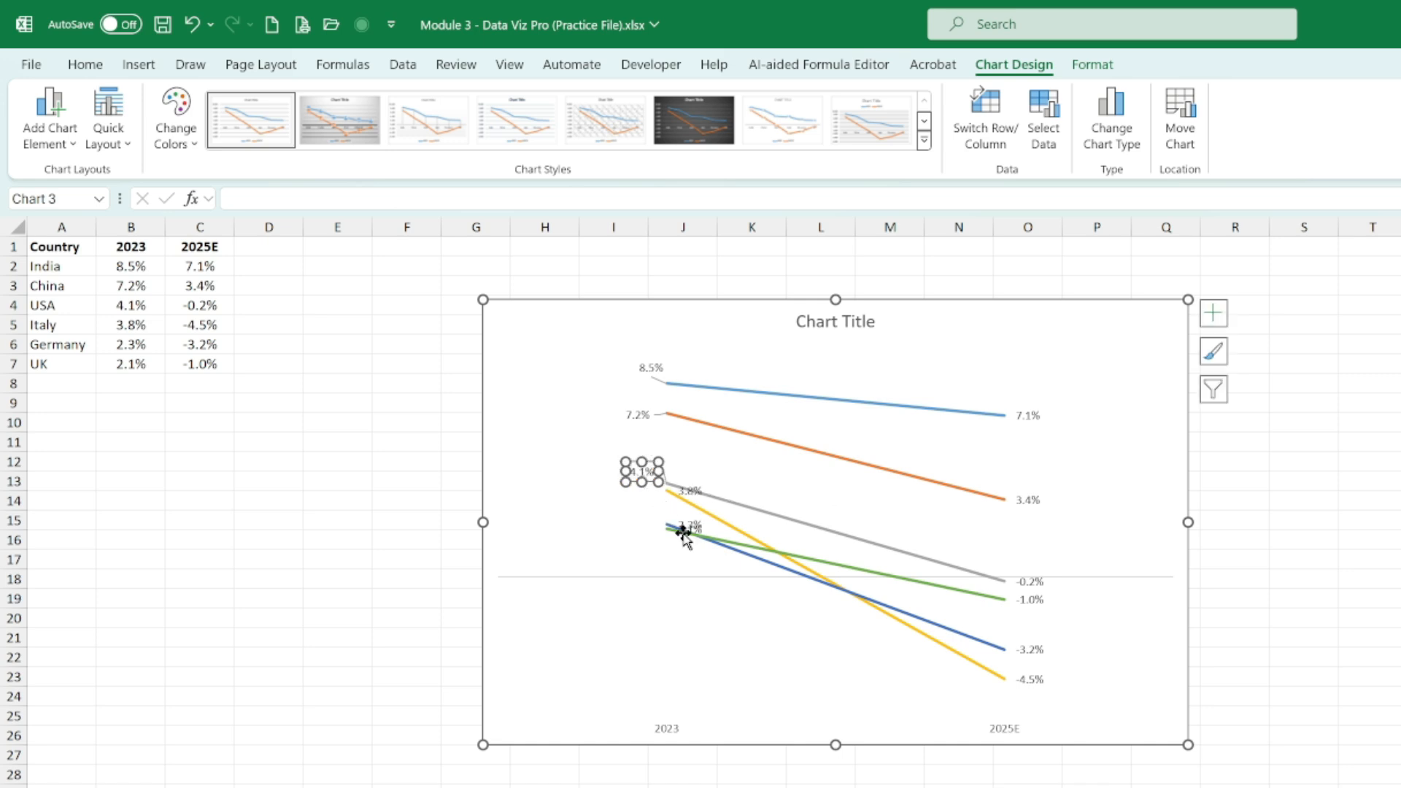
left_click(692, 494)
left_click(692, 494)
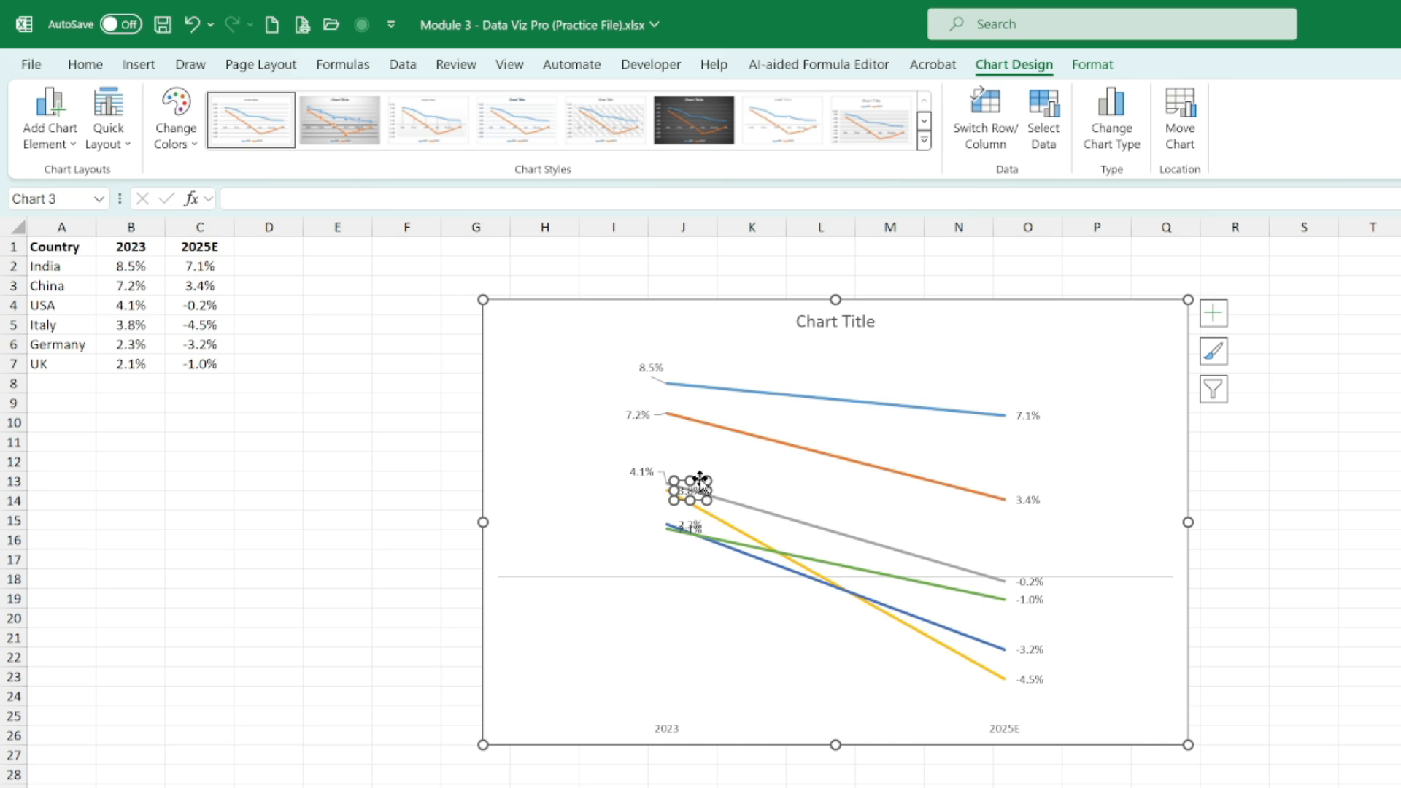
left_click(642, 496)
left_click_drag(642, 496, 642, 500)
key("ctrl+z")
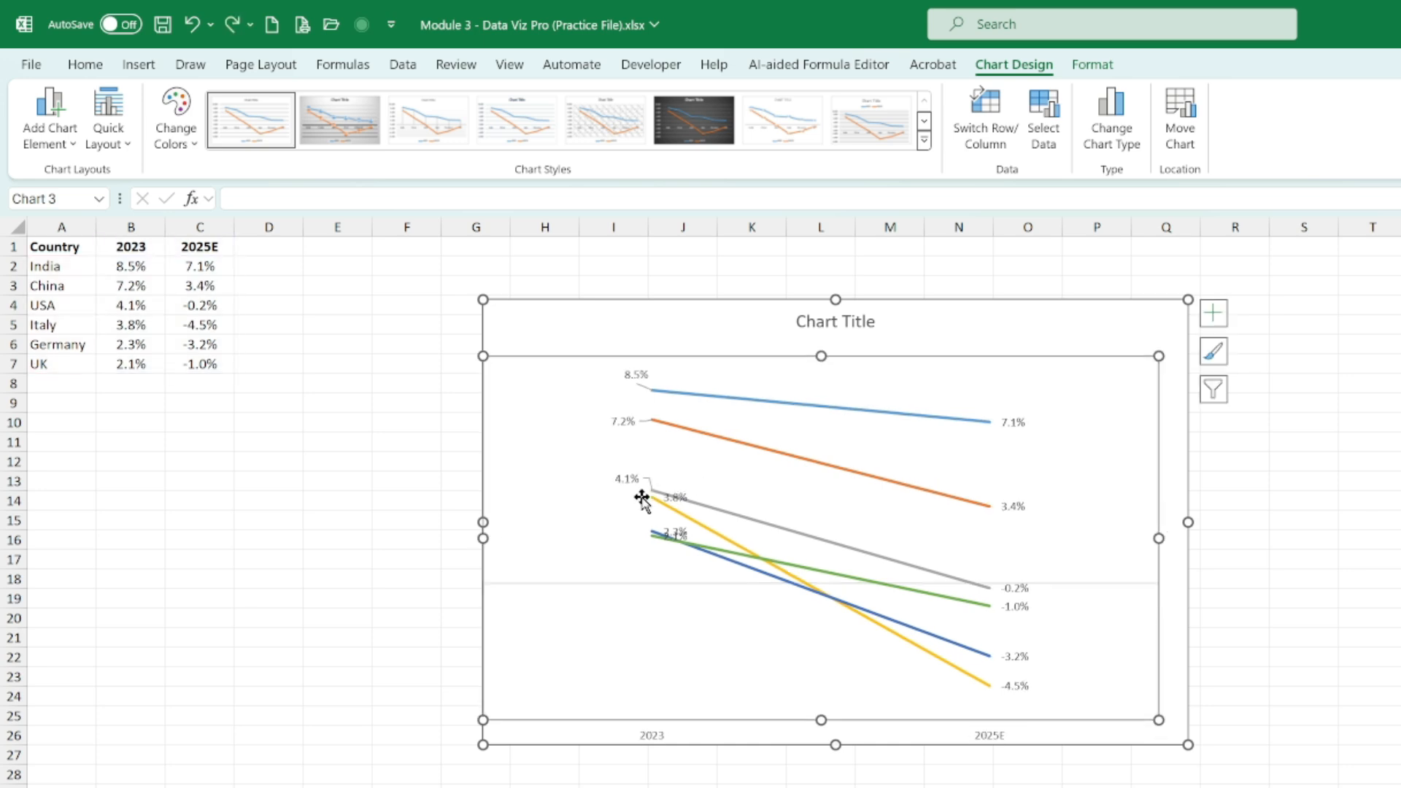
- Move the 2023 data labels of the Italy, UK and Germany series to the left of their lines' starting points
left_click(693, 490)
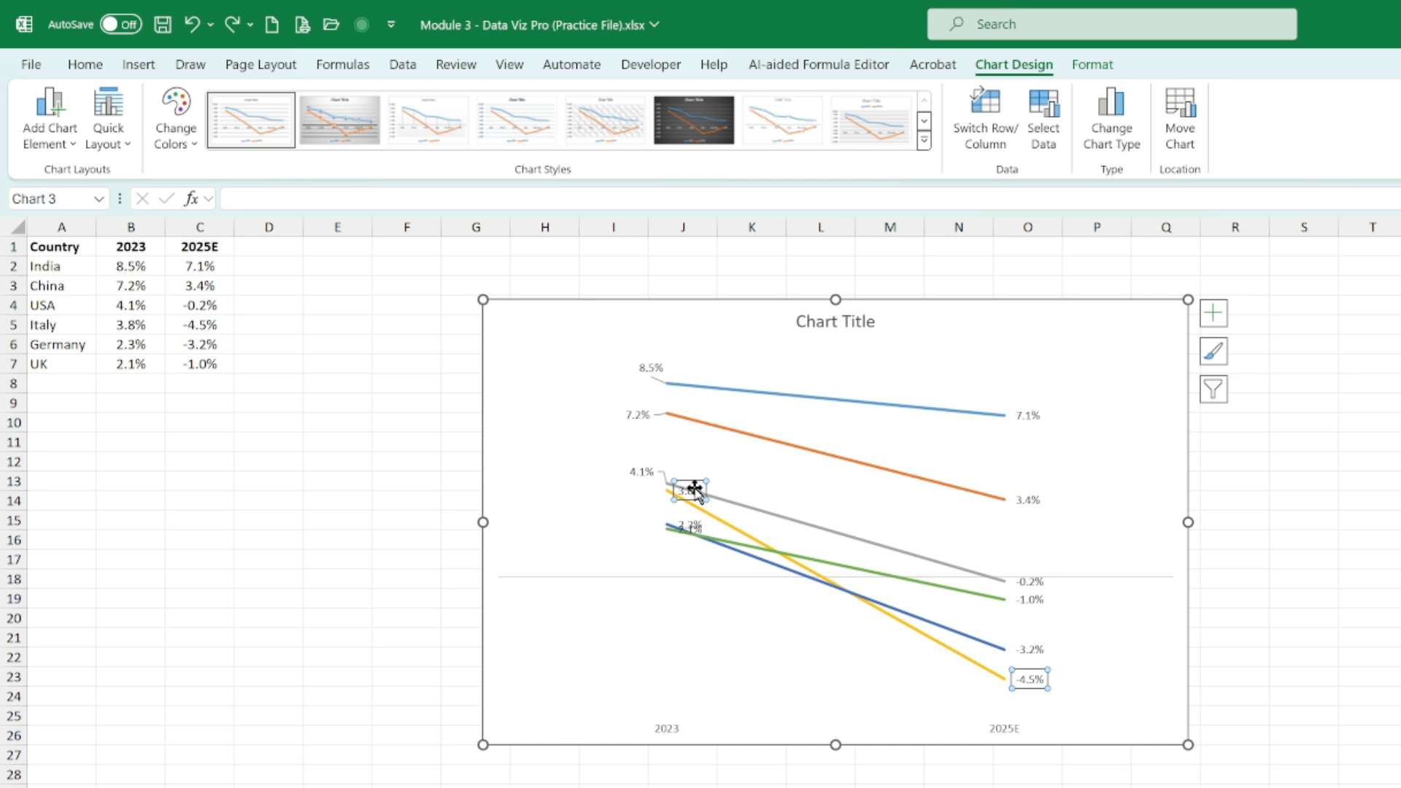
left_click(693, 489)
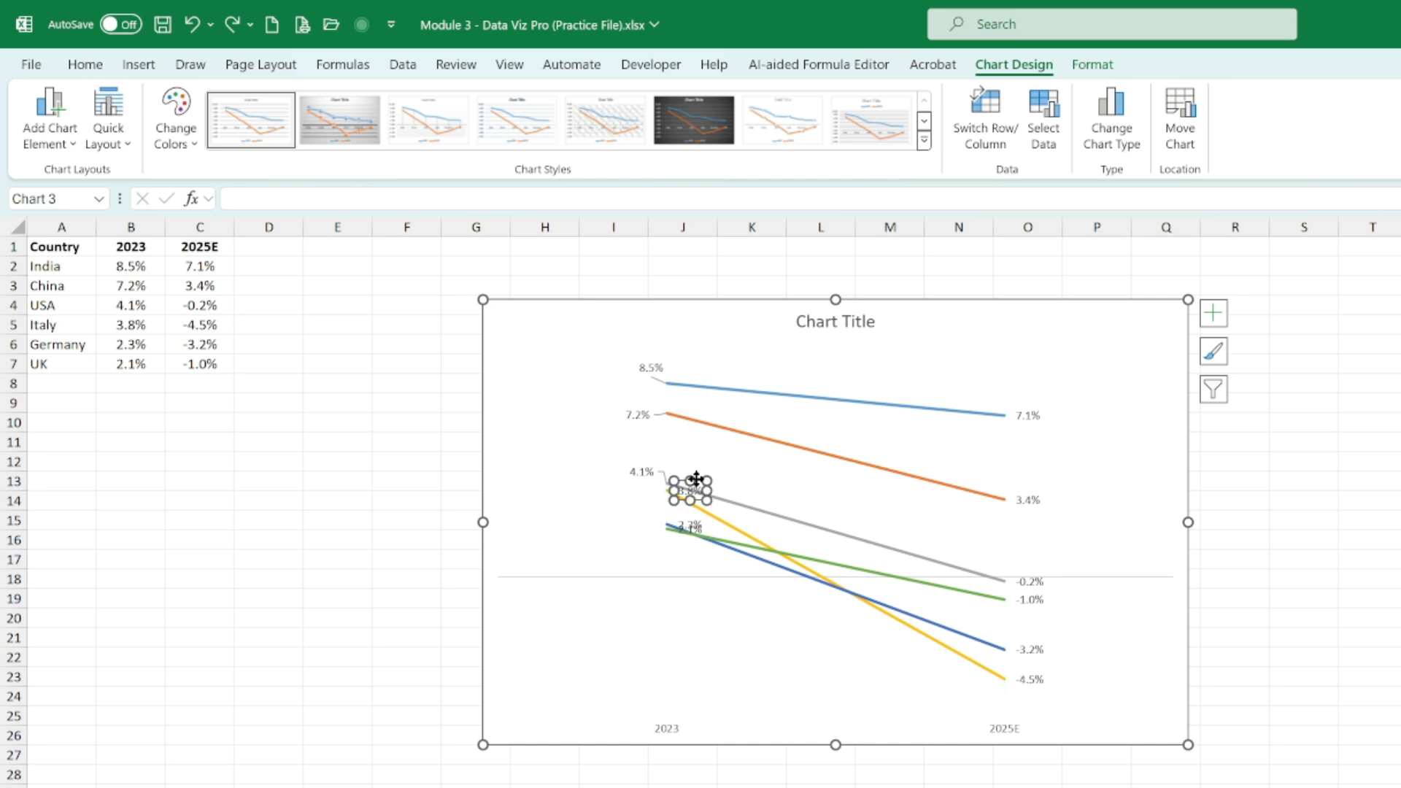
left_click_drag(696, 478, 632, 497)
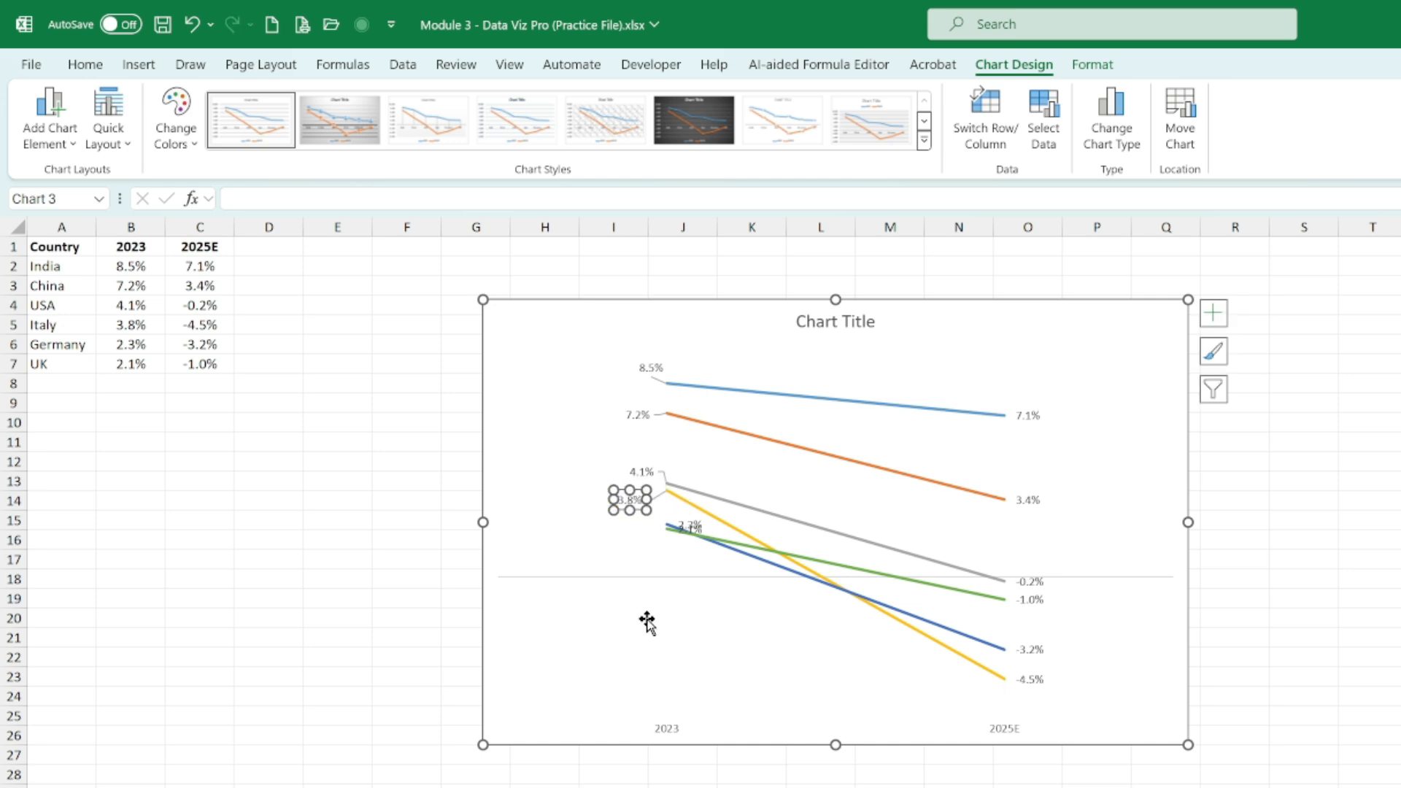
left_click(694, 519)
left_click(693, 524)
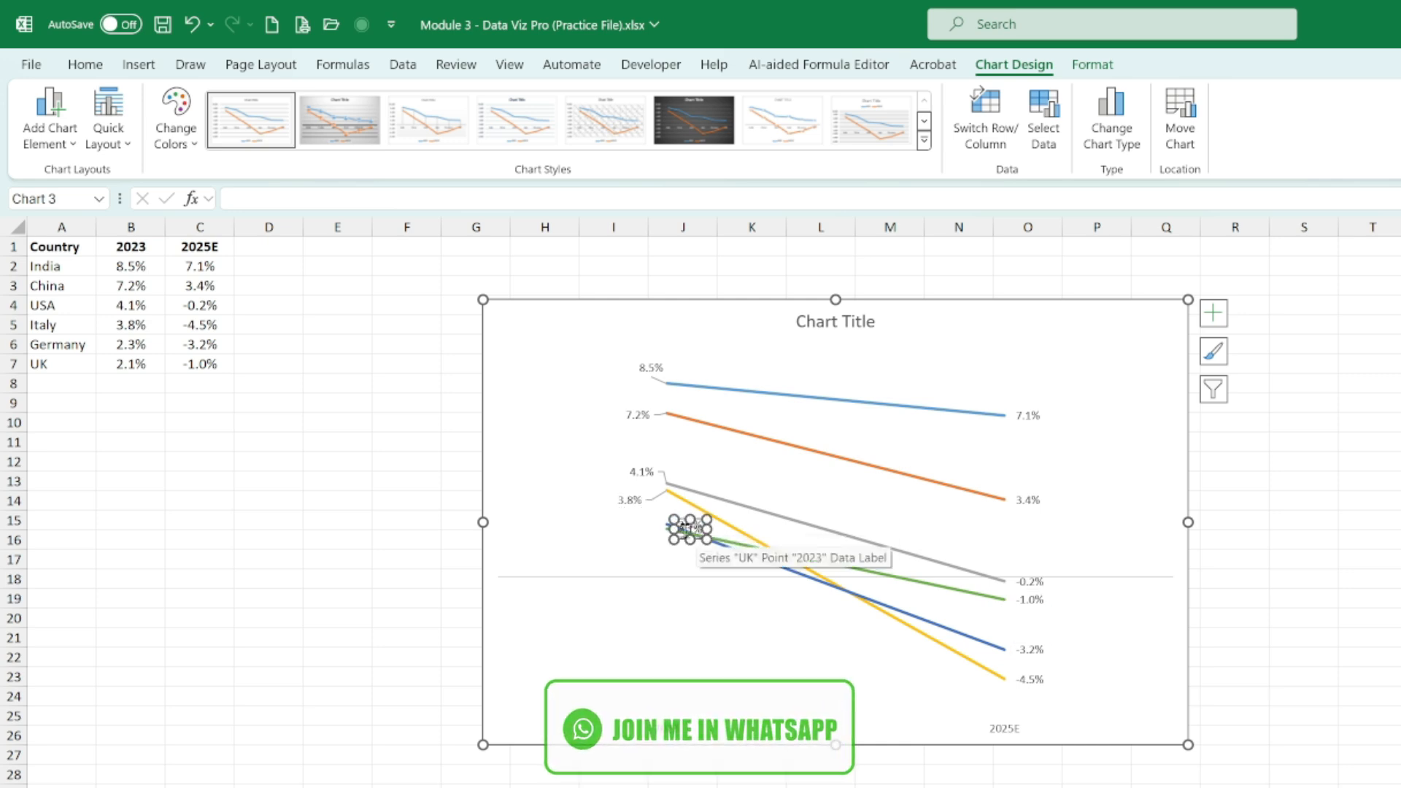
left_click_drag(696, 539, 637, 547)
left_click(693, 524)
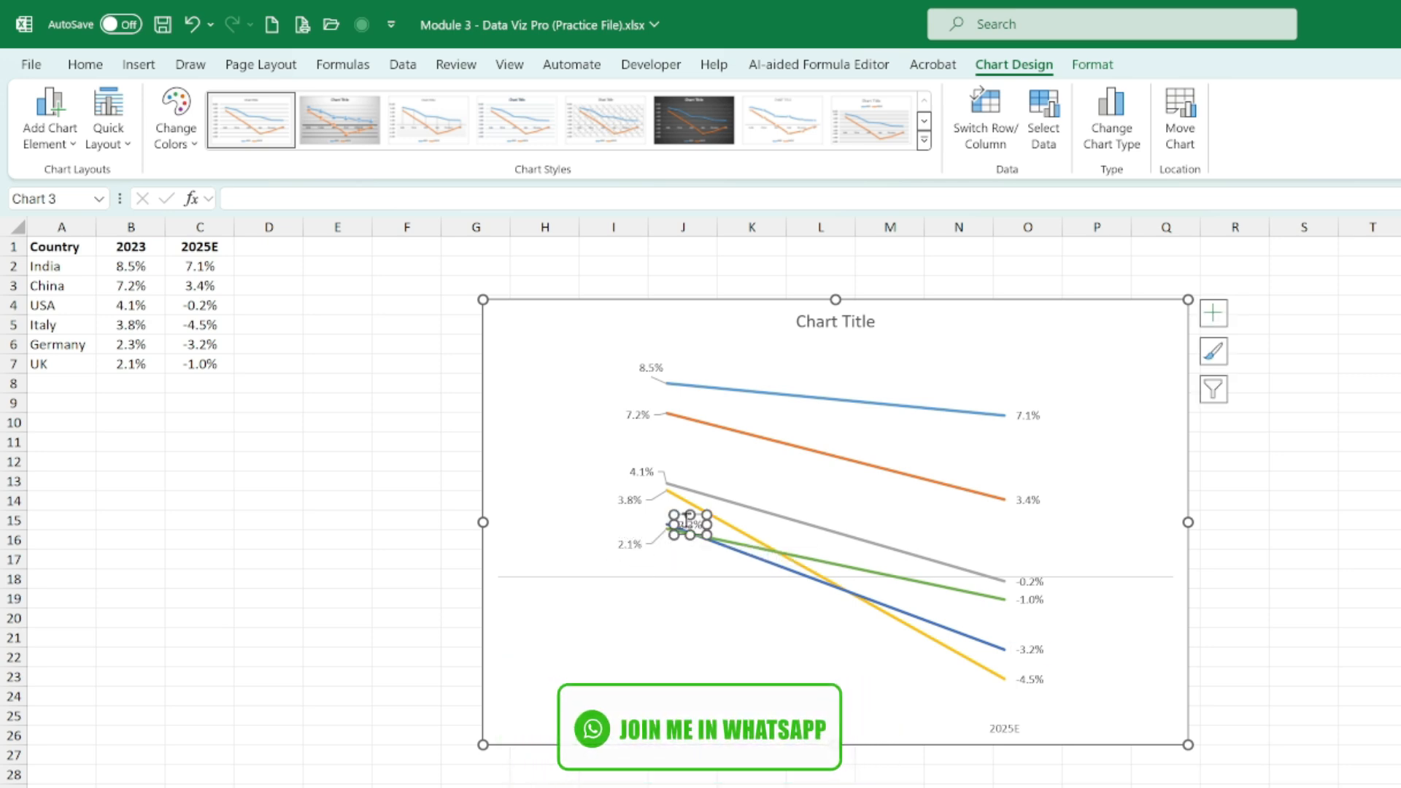
left_click_drag(696, 532, 631, 529)
left_click(1398, 696)
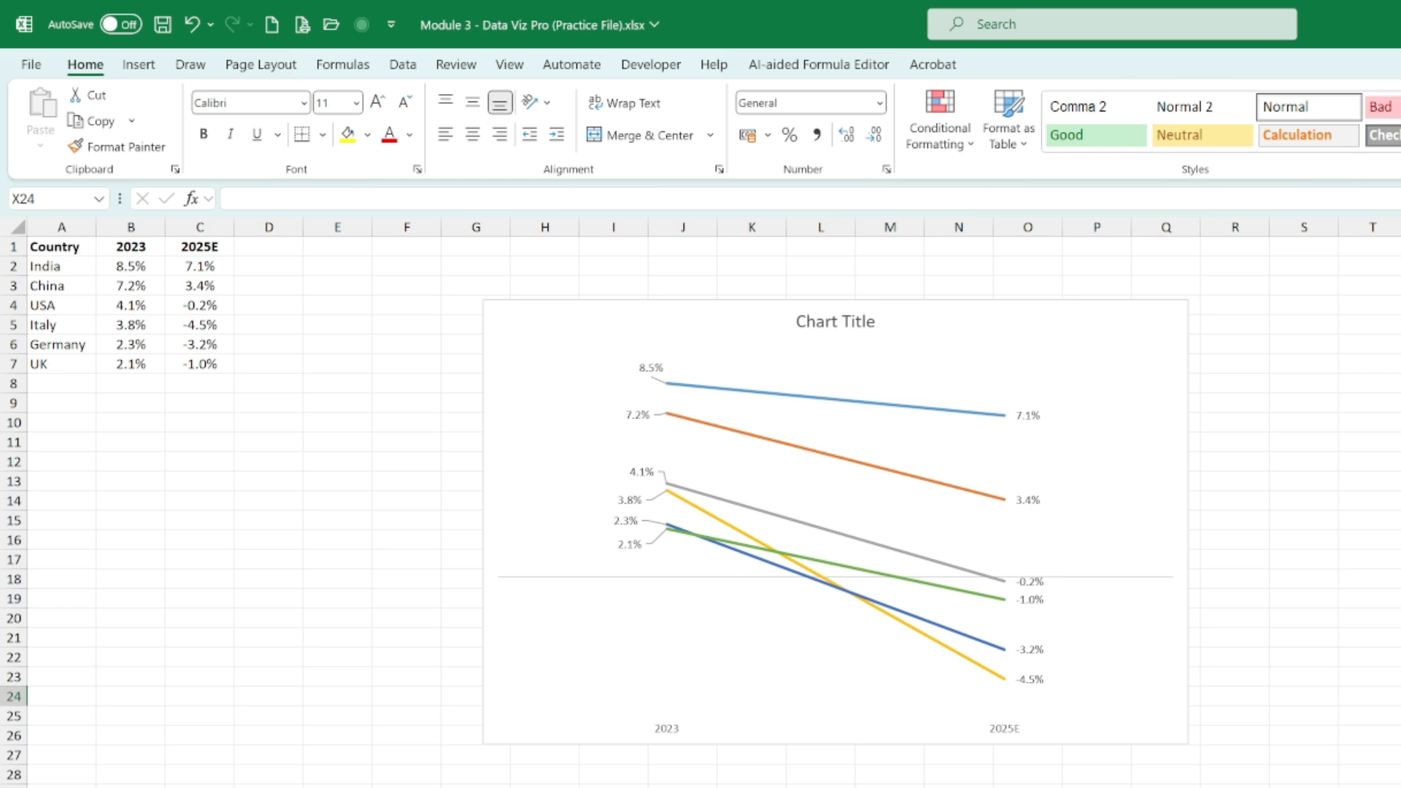
- Show the series name with the value in only the 2025E data labels of the India and China series
left_click(1029, 416)
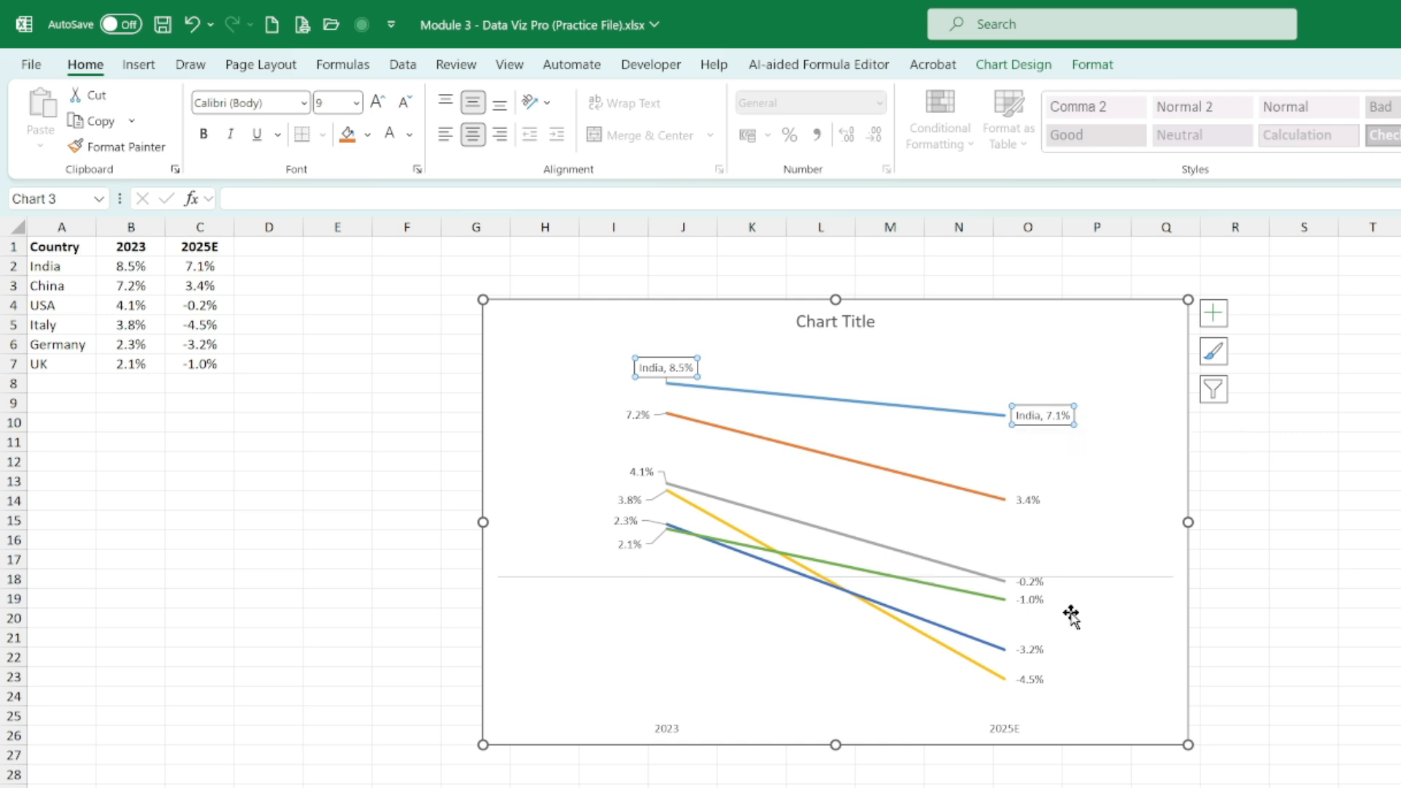
key("ctrl+z")
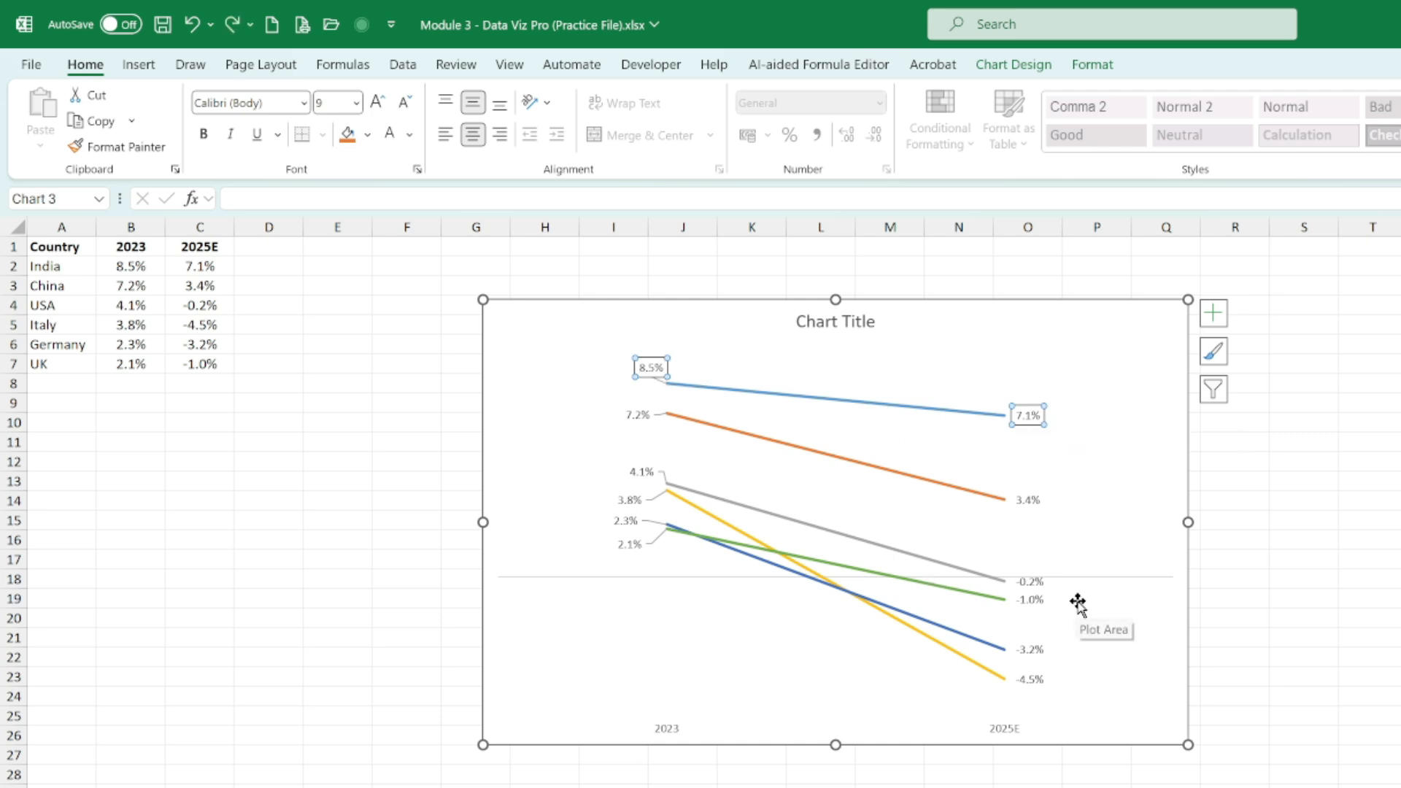
left_click(1037, 417)
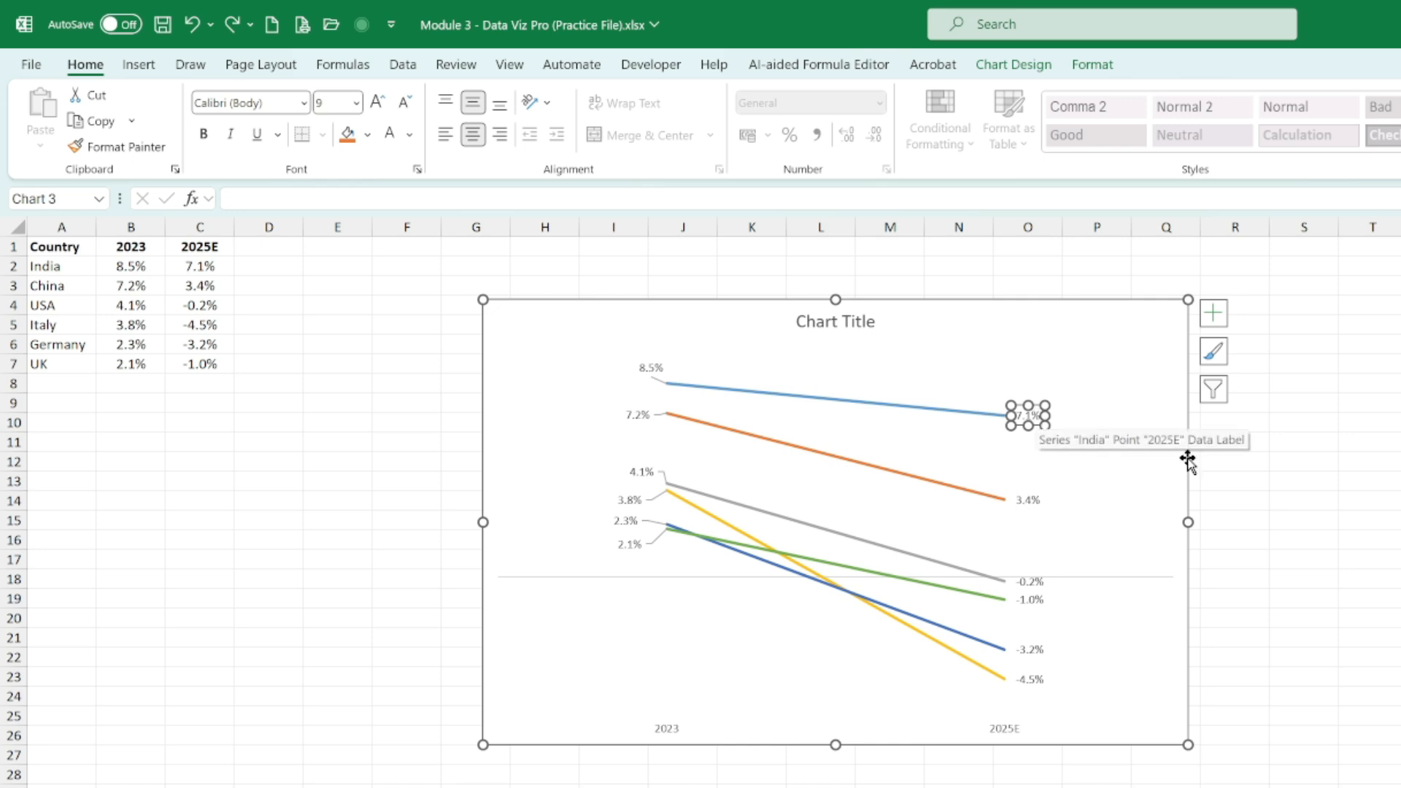
double_click(1037, 418)
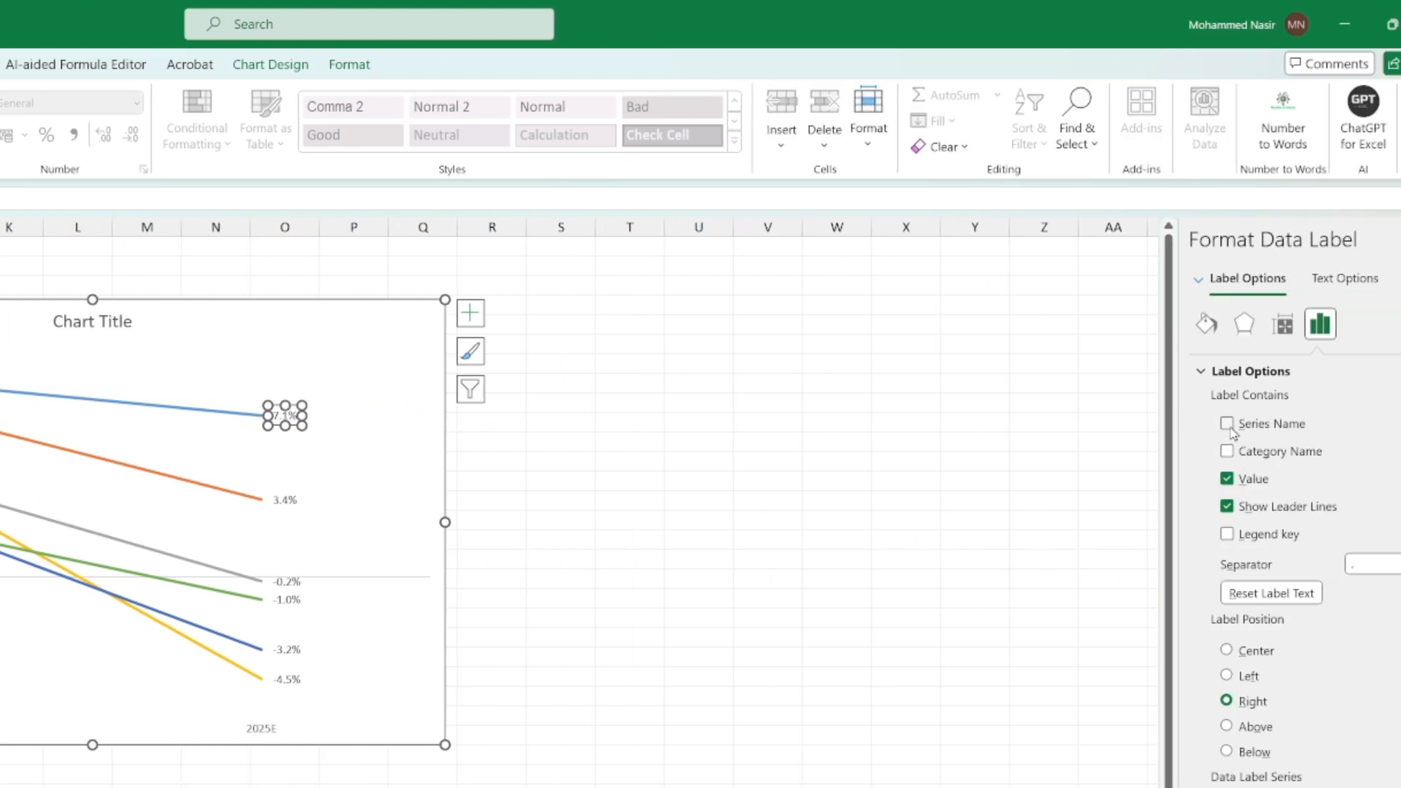
left_click(1229, 427)
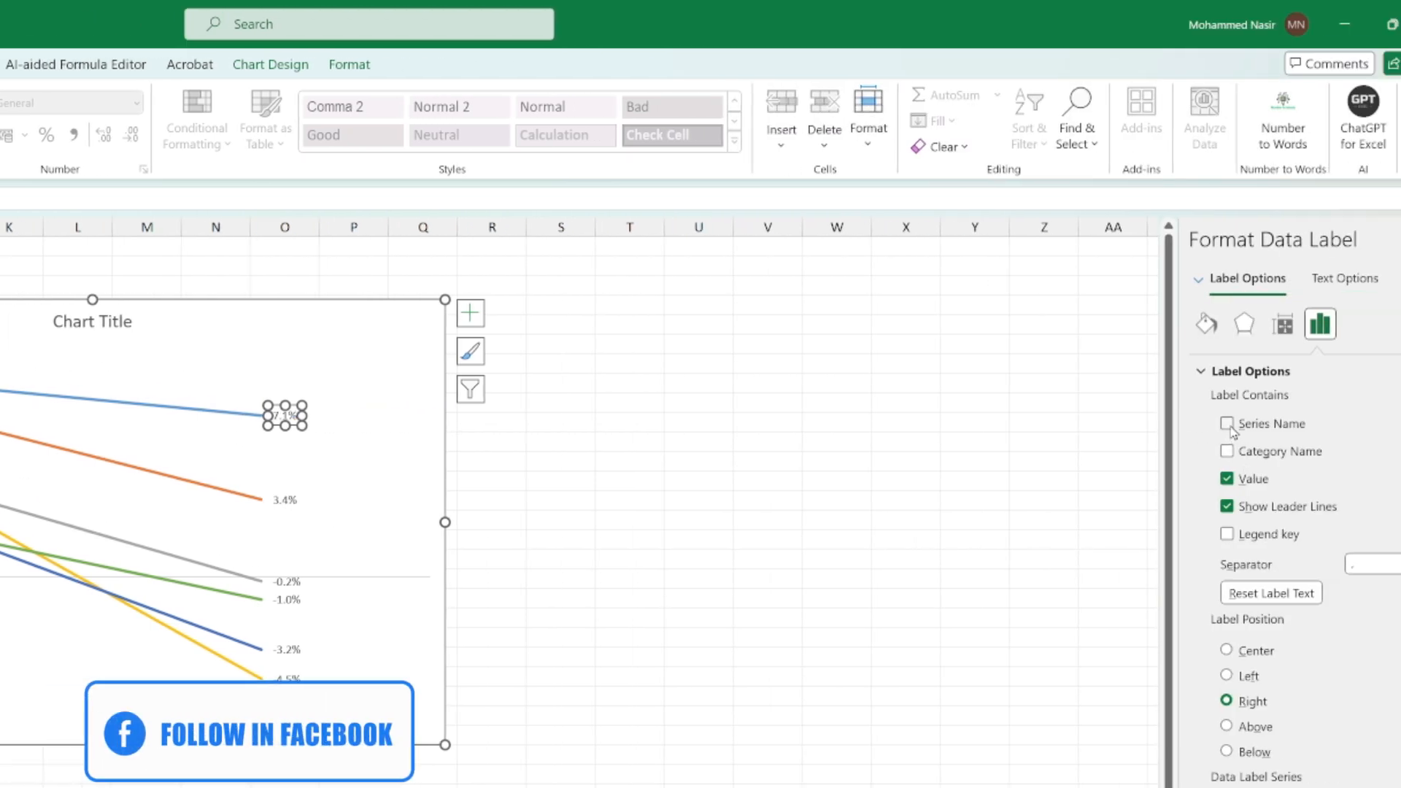
left_click(285, 500)
left_click(285, 501)
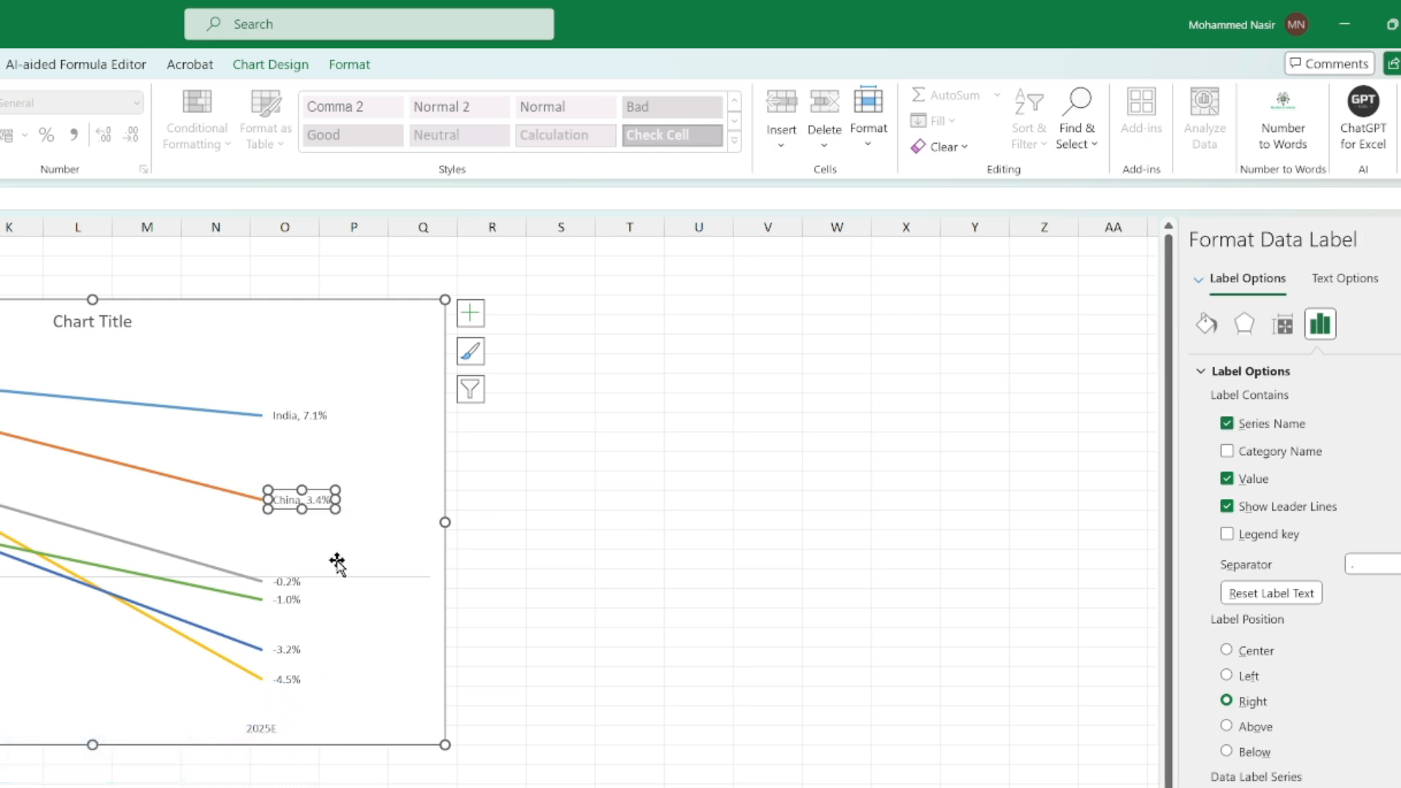
- Add the series name to the 2025E data labels of the USA and UK series
left_click(291, 580)
left_click(290, 580)
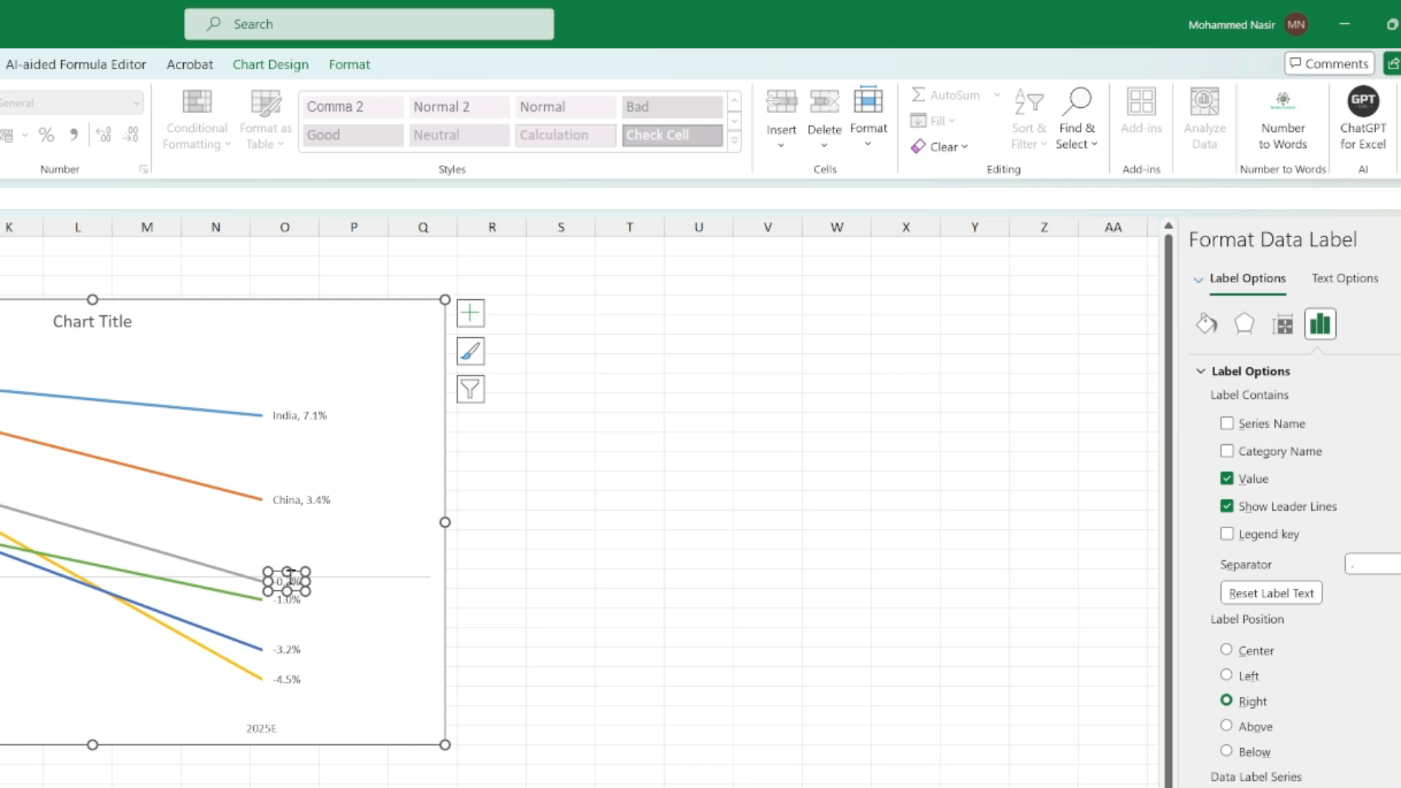
left_click(1228, 425)
left_click(503, 640)
left_click(287, 601)
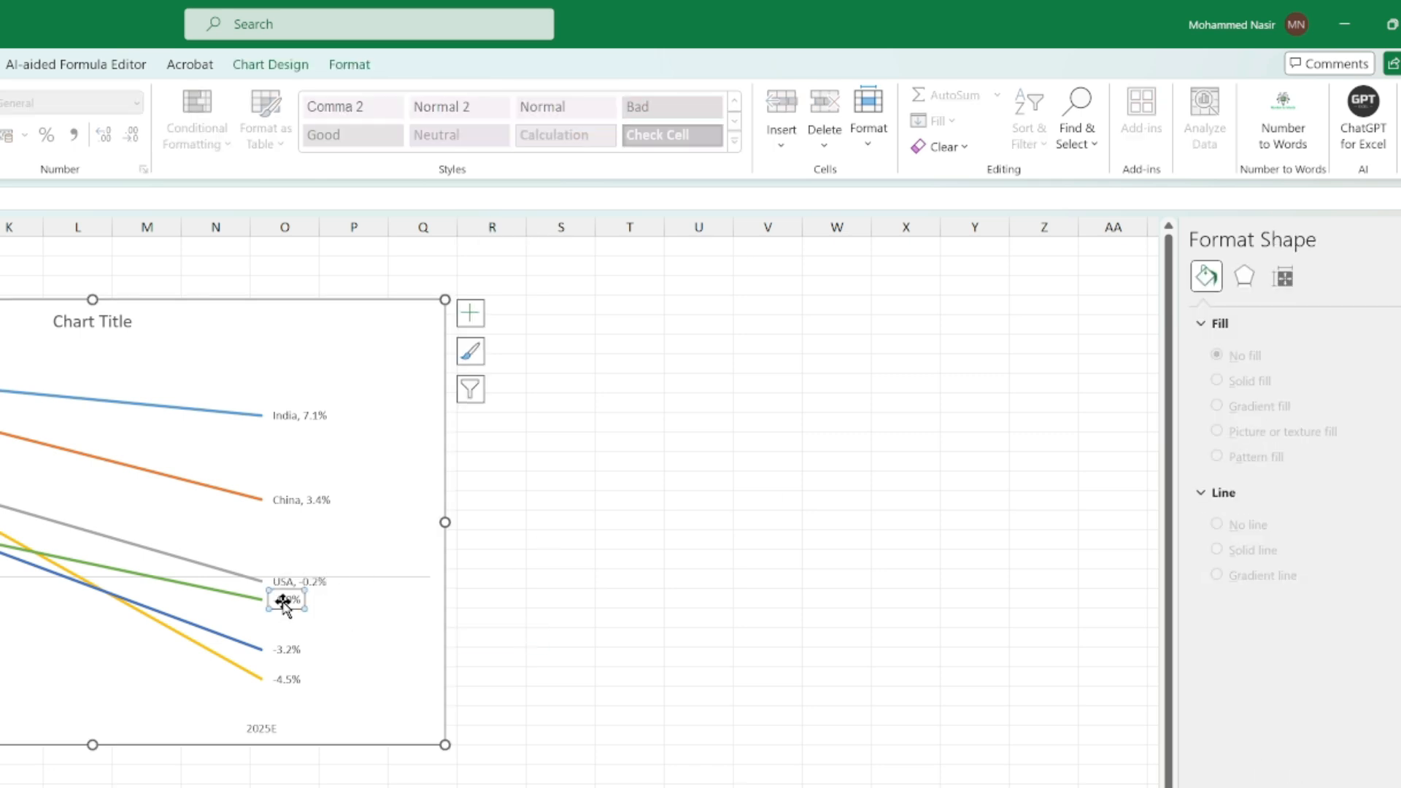
left_click(288, 601)
left_click(1228, 424)
- Add the series name to the 2025E data labels of the Germany and Italy series
left_click(286, 648)
left_click(286, 649)
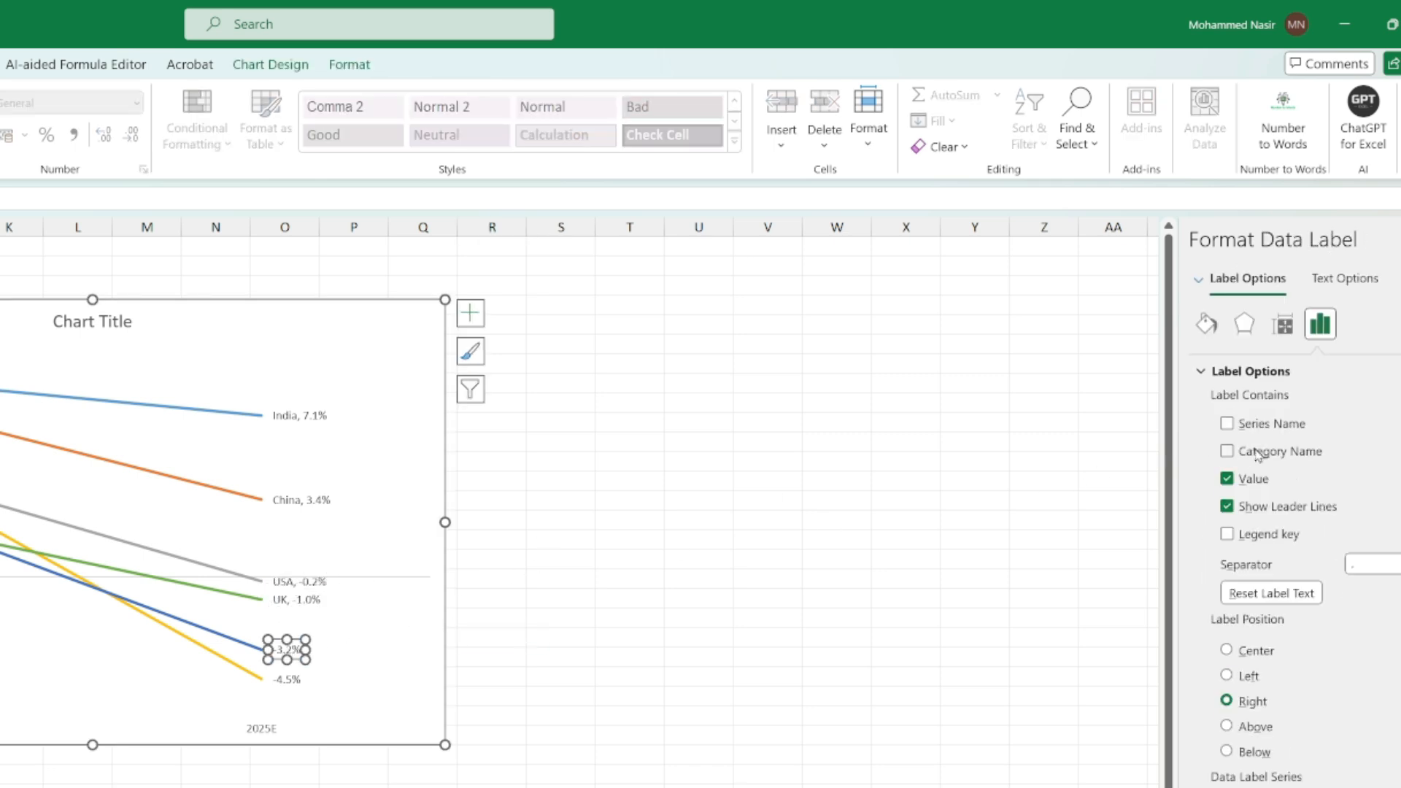
left_click(1228, 424)
left_click(286, 679)
left_click(286, 678)
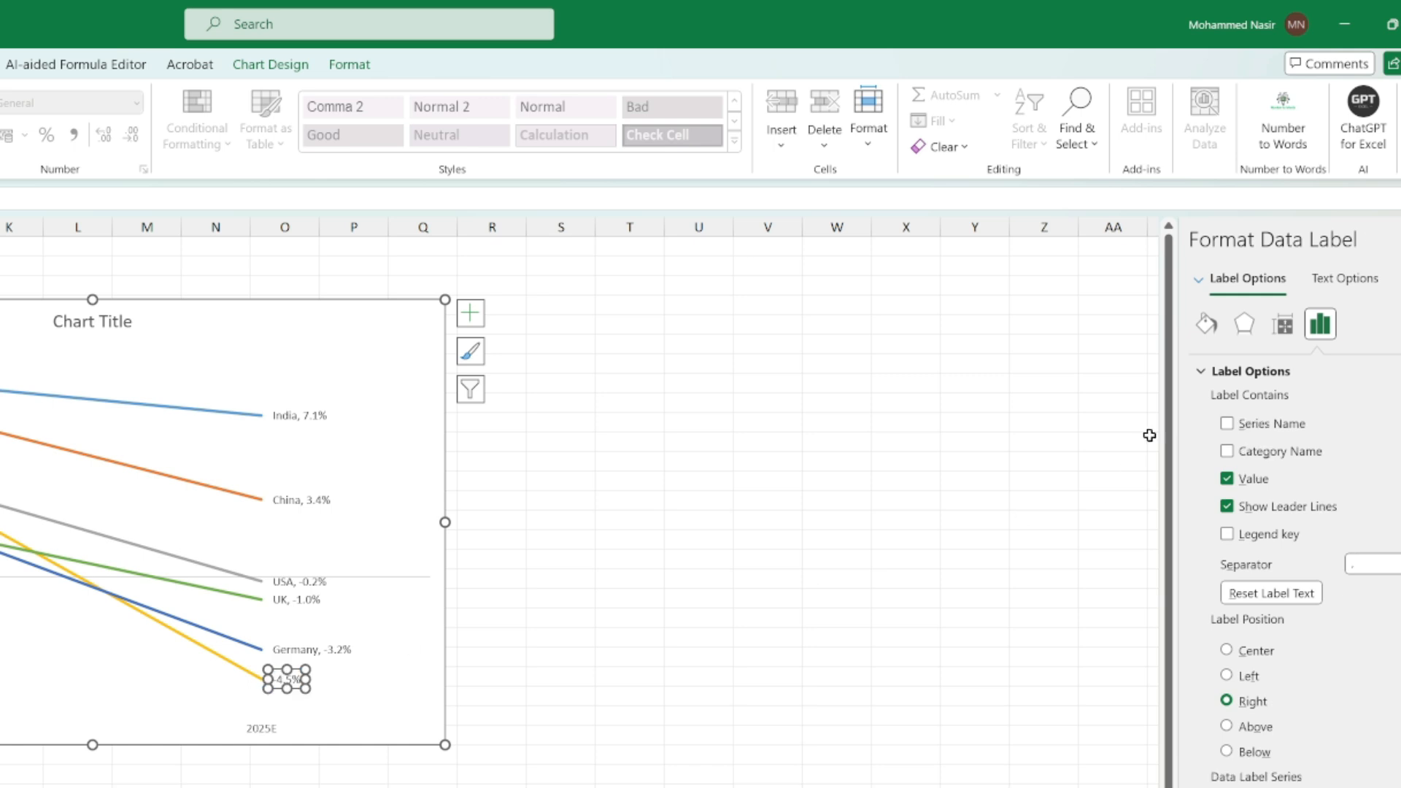
left_click(1228, 424)
left_click(726, 620)
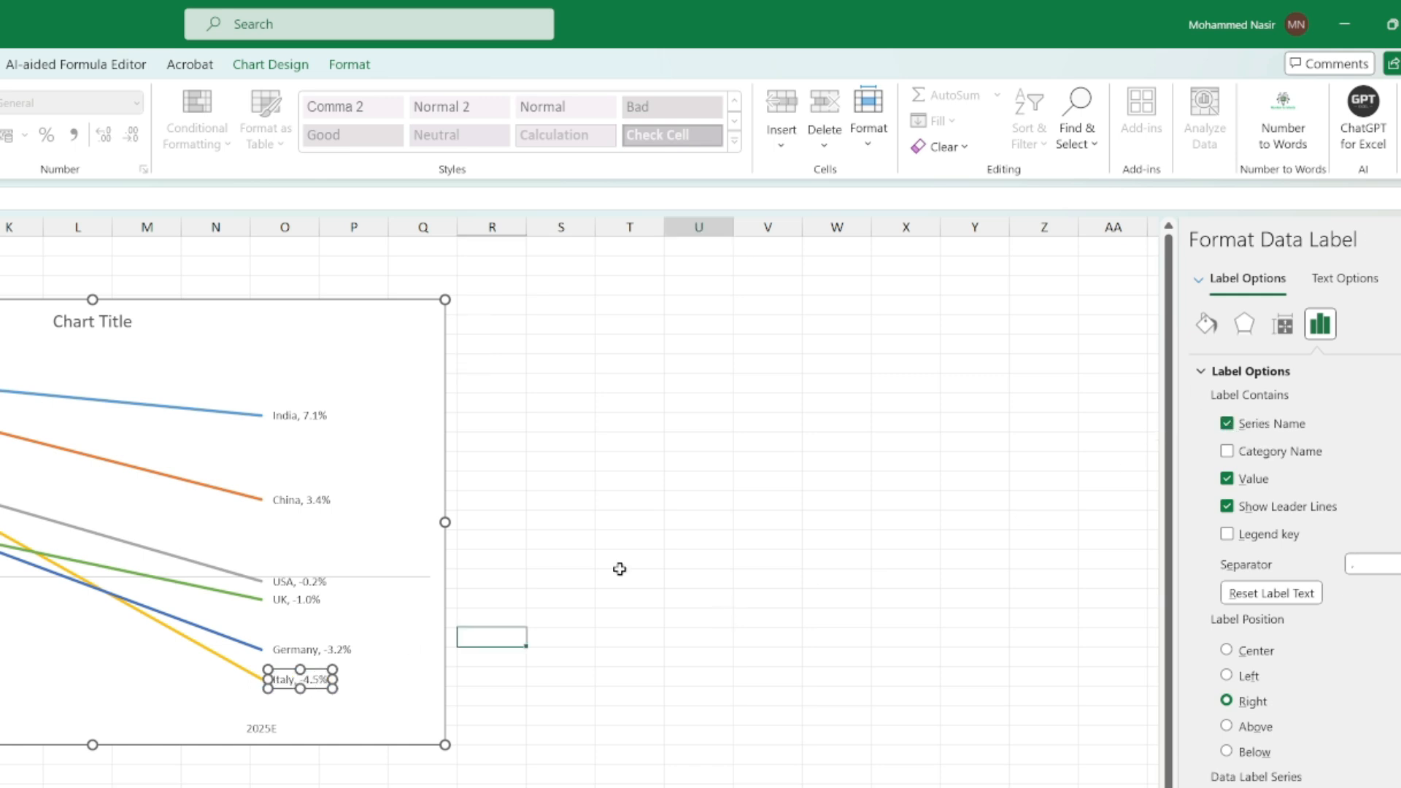
- Replace the placeholder chart title with "Moody's GDP Forecast"
left_click(109, 319)
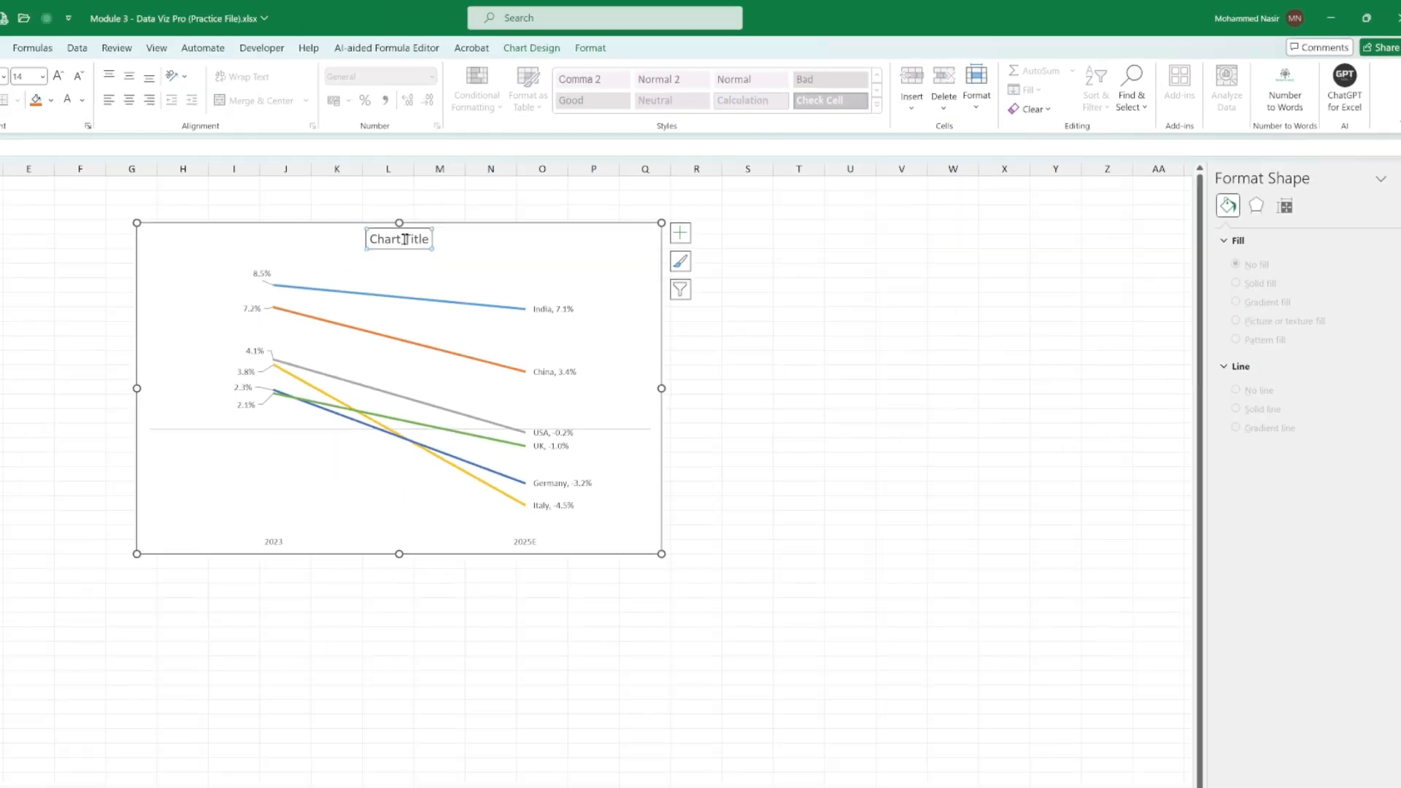
left_click(405, 240)
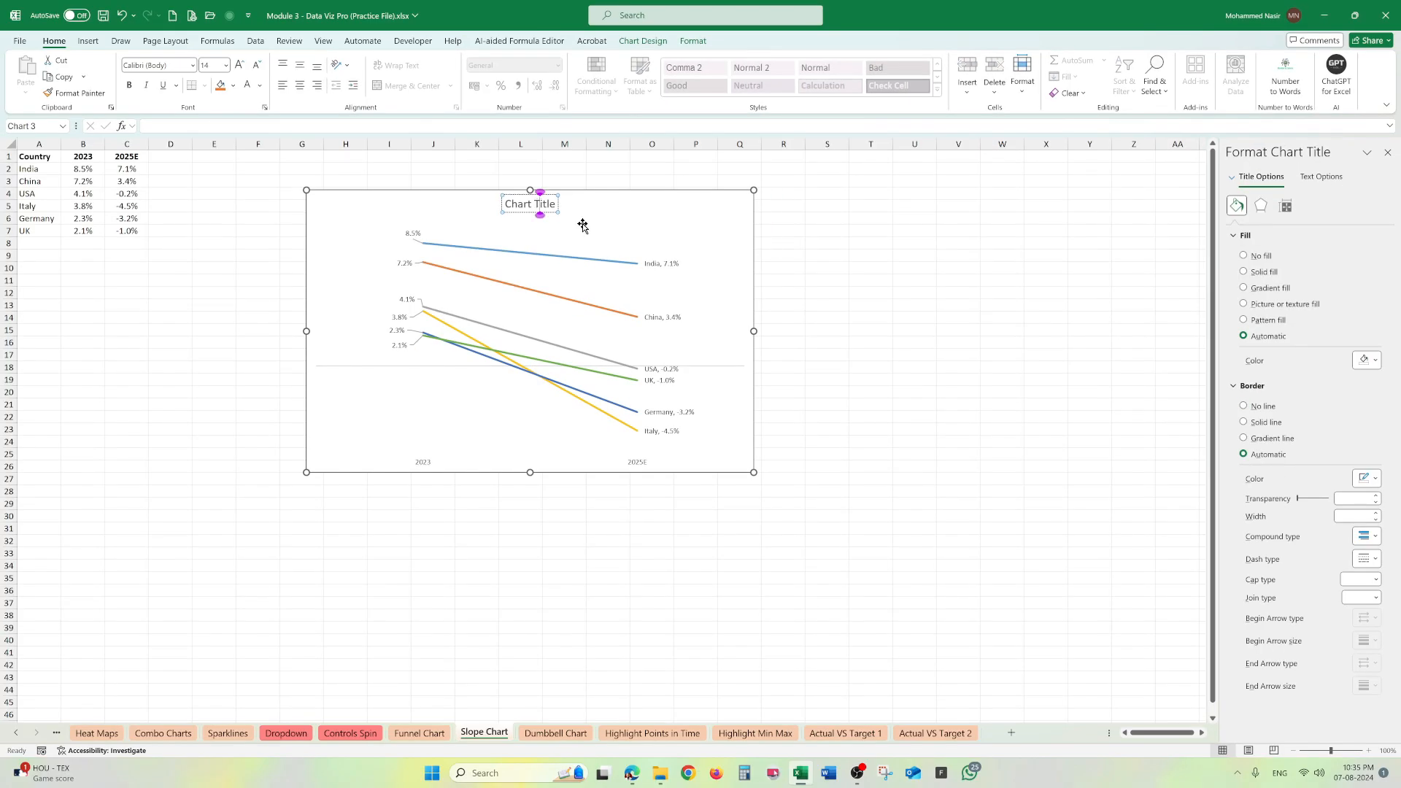
key("ctrl+a")
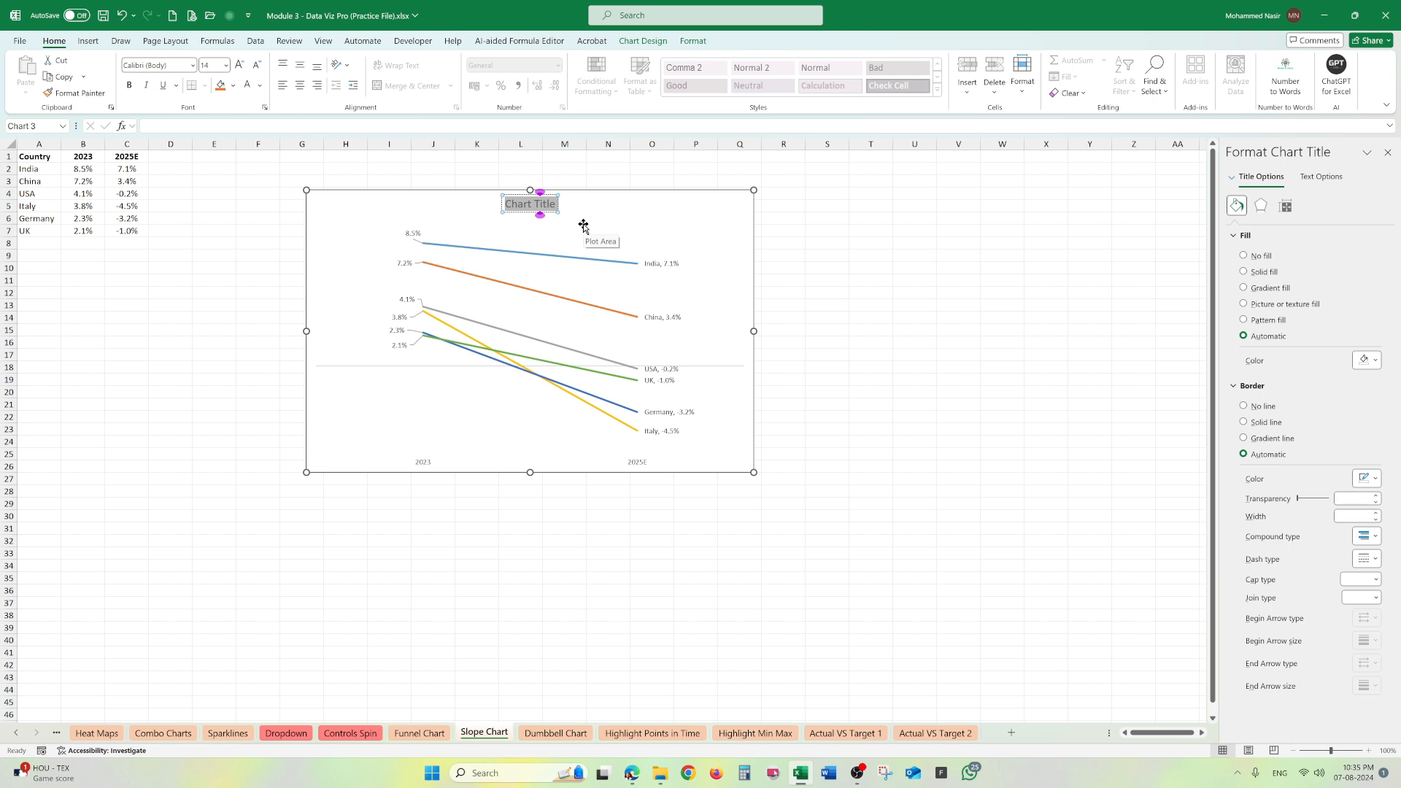
type("Mood")
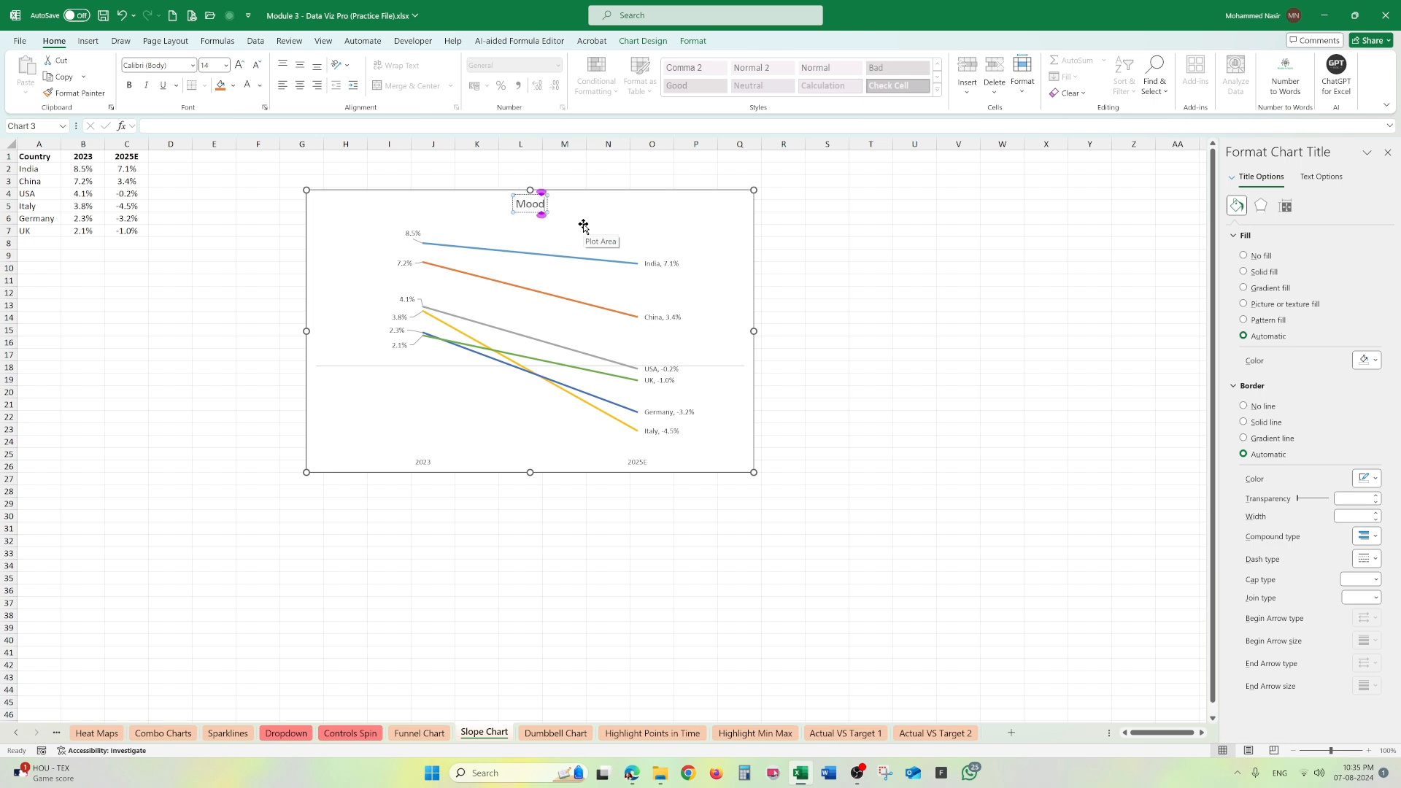
type("y")
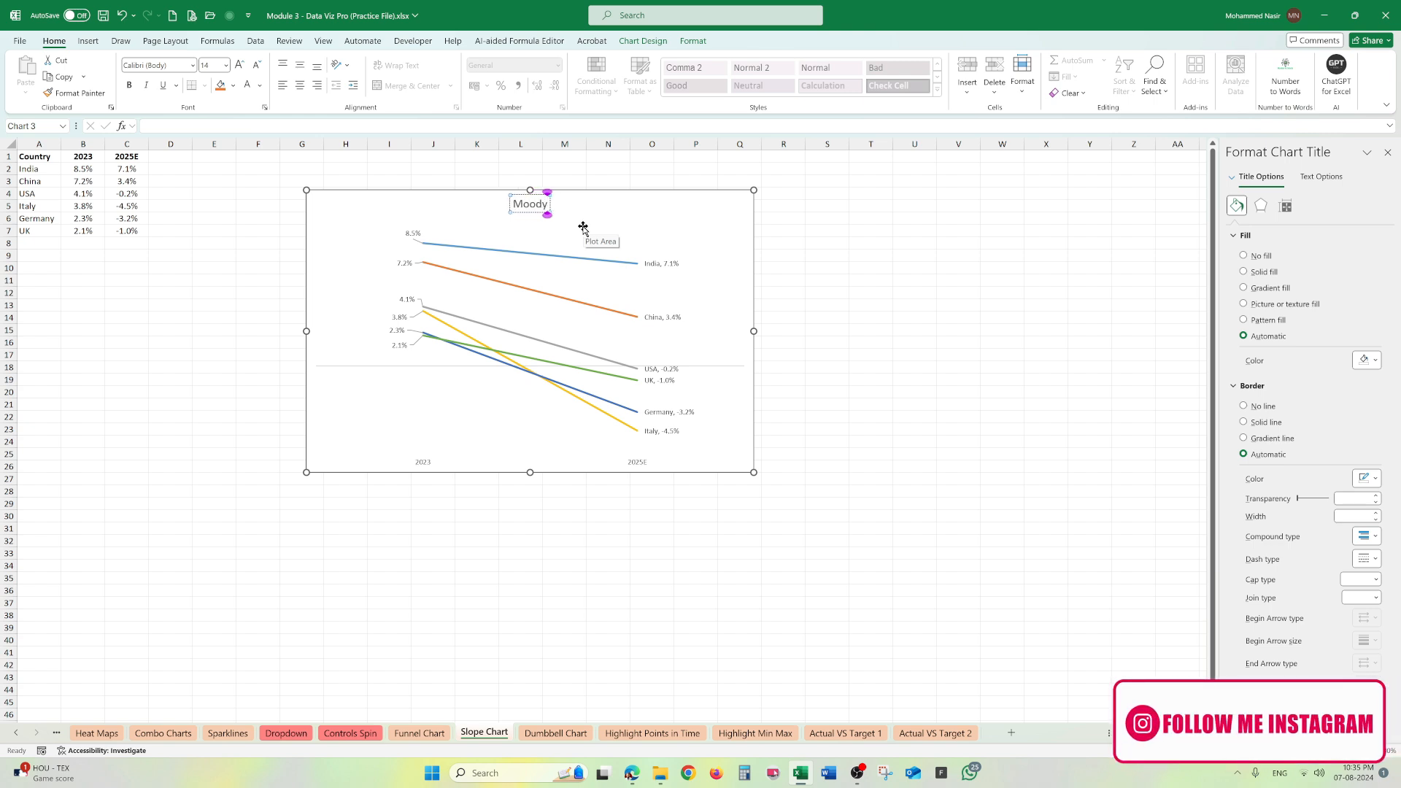
type("'s GD")
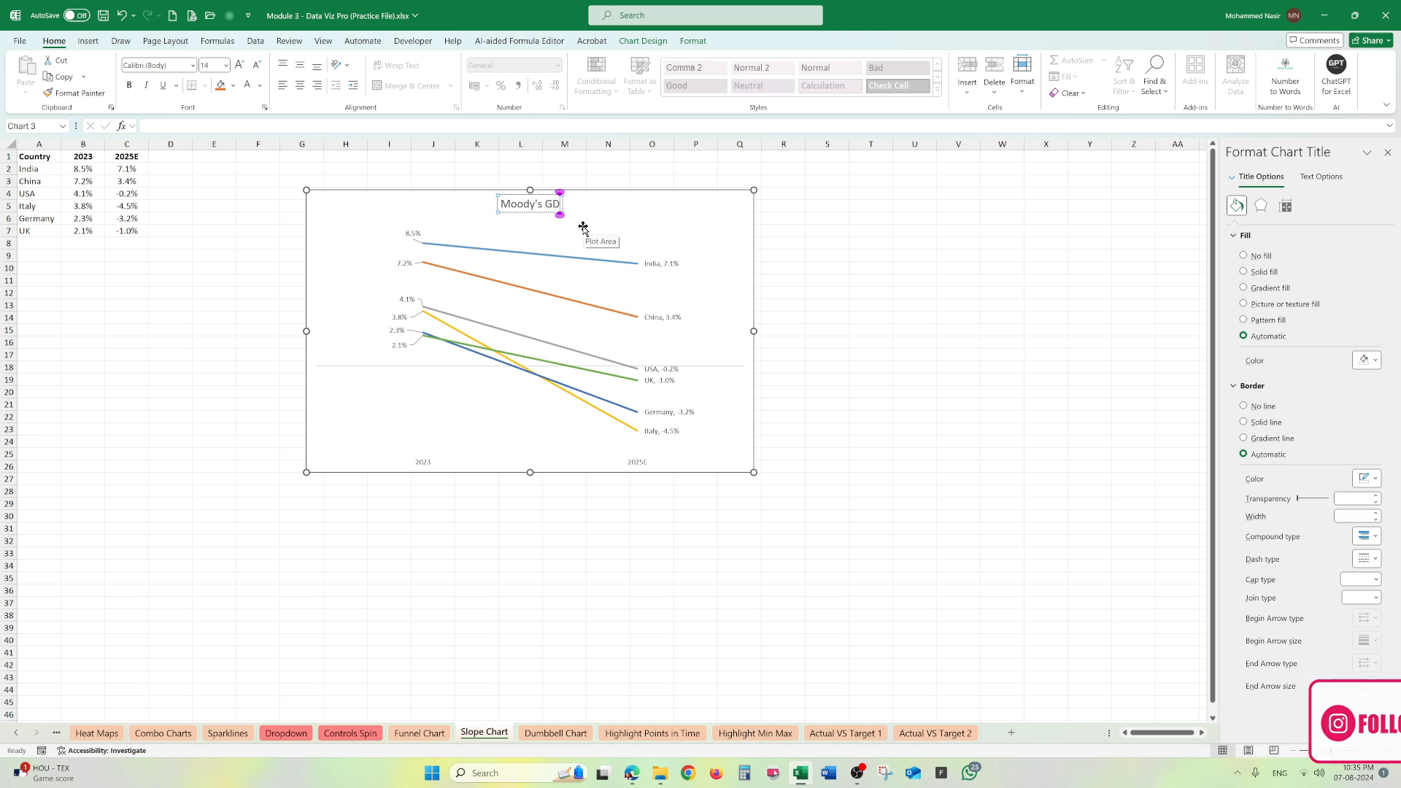
type("S")
key("BackSpace")
type("P")
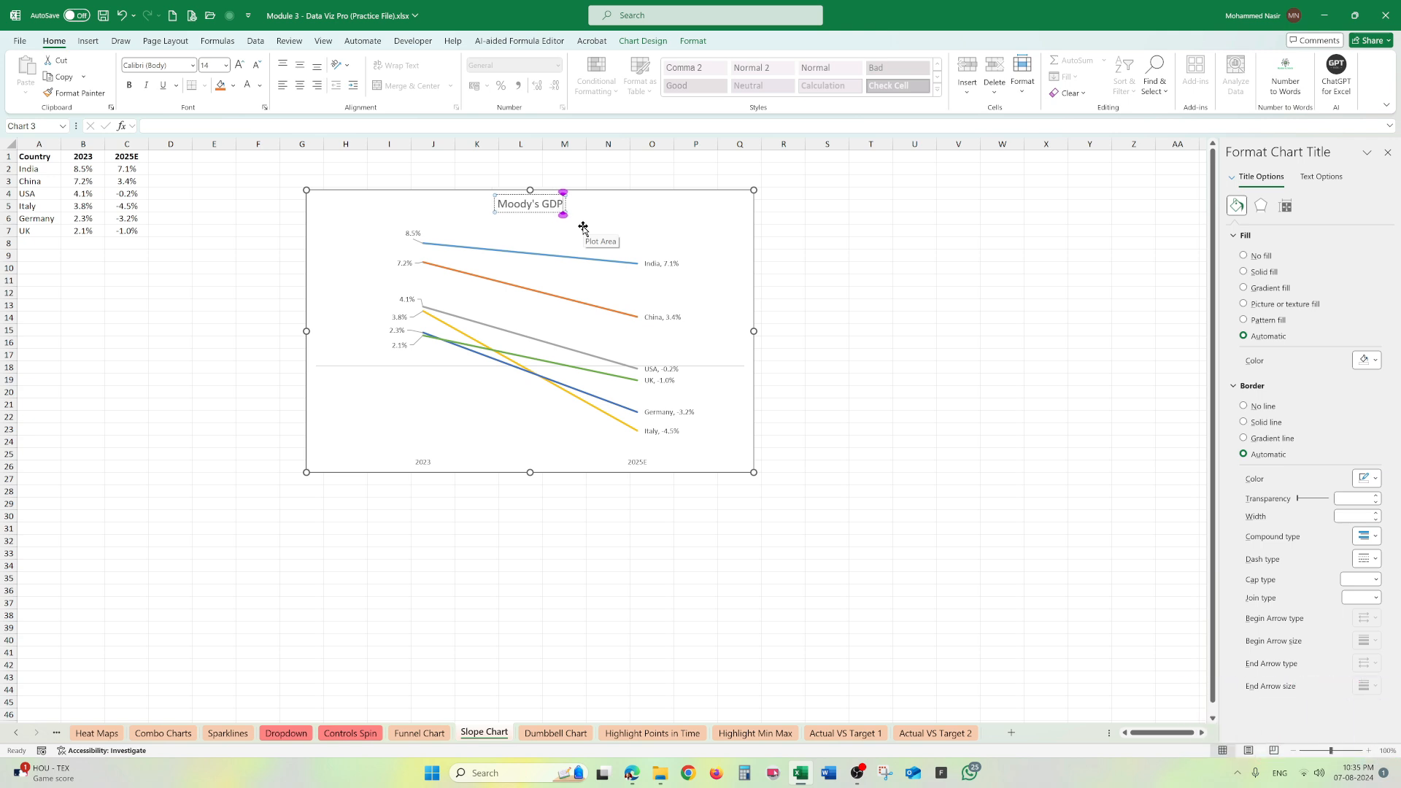
type(" Estaimate")
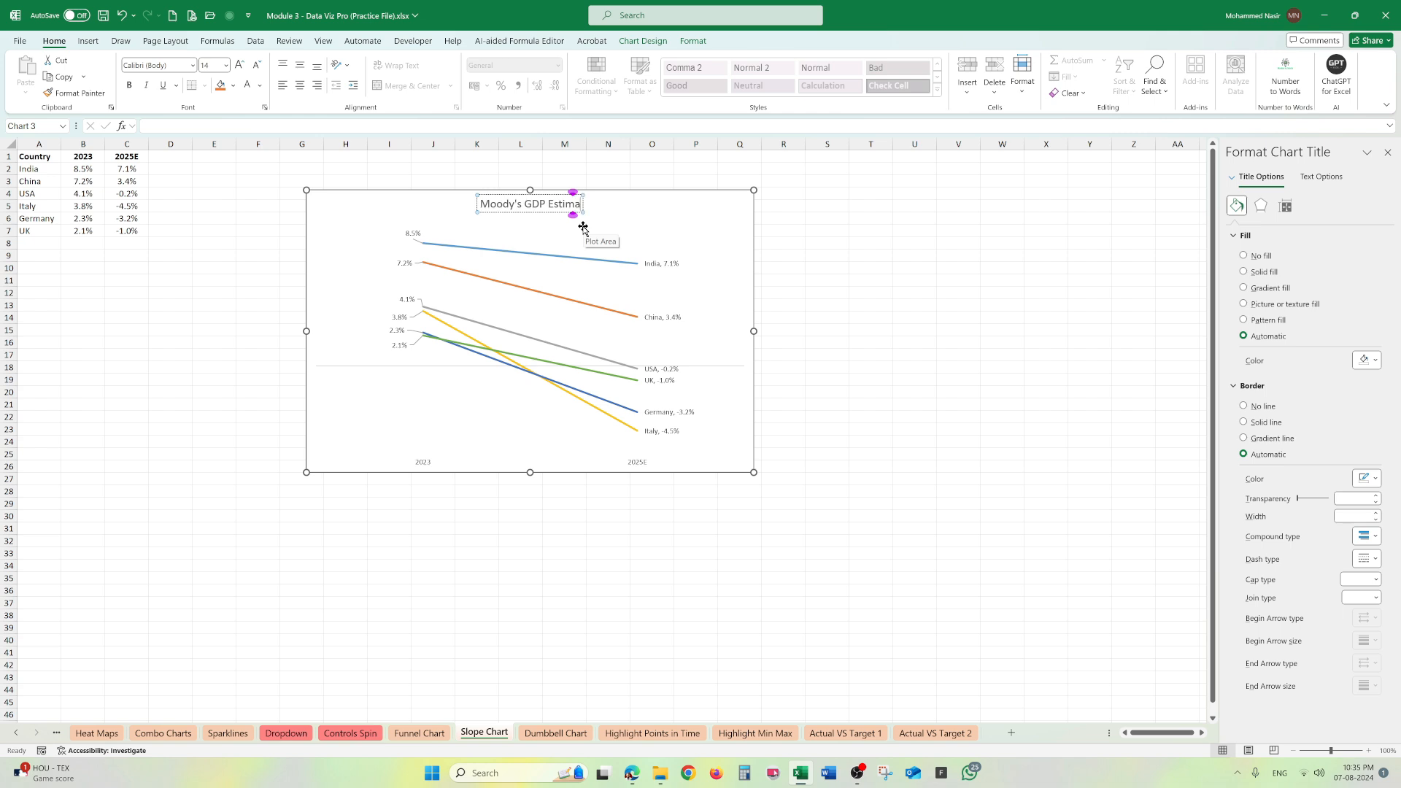
key("BackSpace")
key("BackSpace")
key("BackSpace")
key("BackSpace")
key("BackSpace")
key("BackSpace")
key("BackSpace")
key("BackSpace")
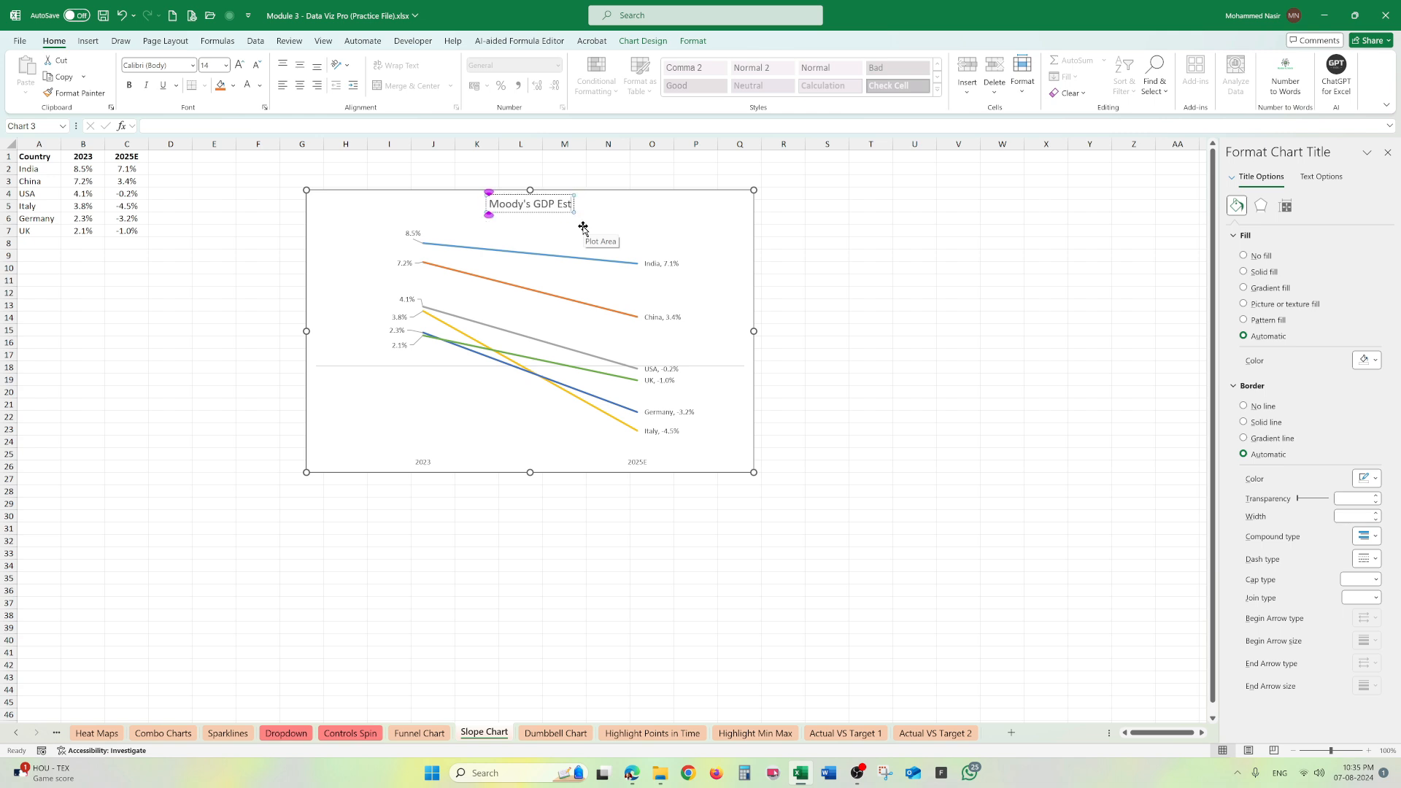
type("Forecast")
left_click(986, 354)
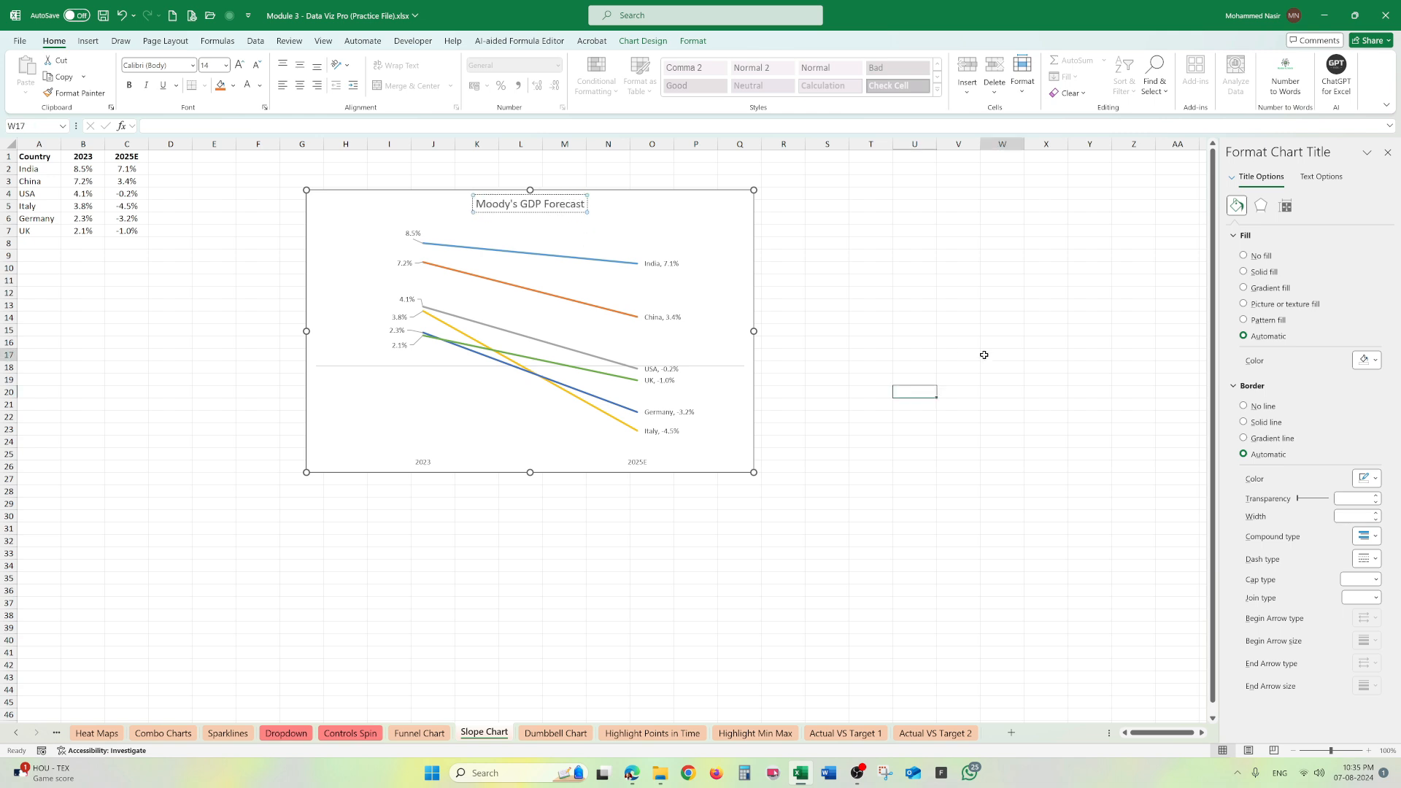
left_click(701, 234)
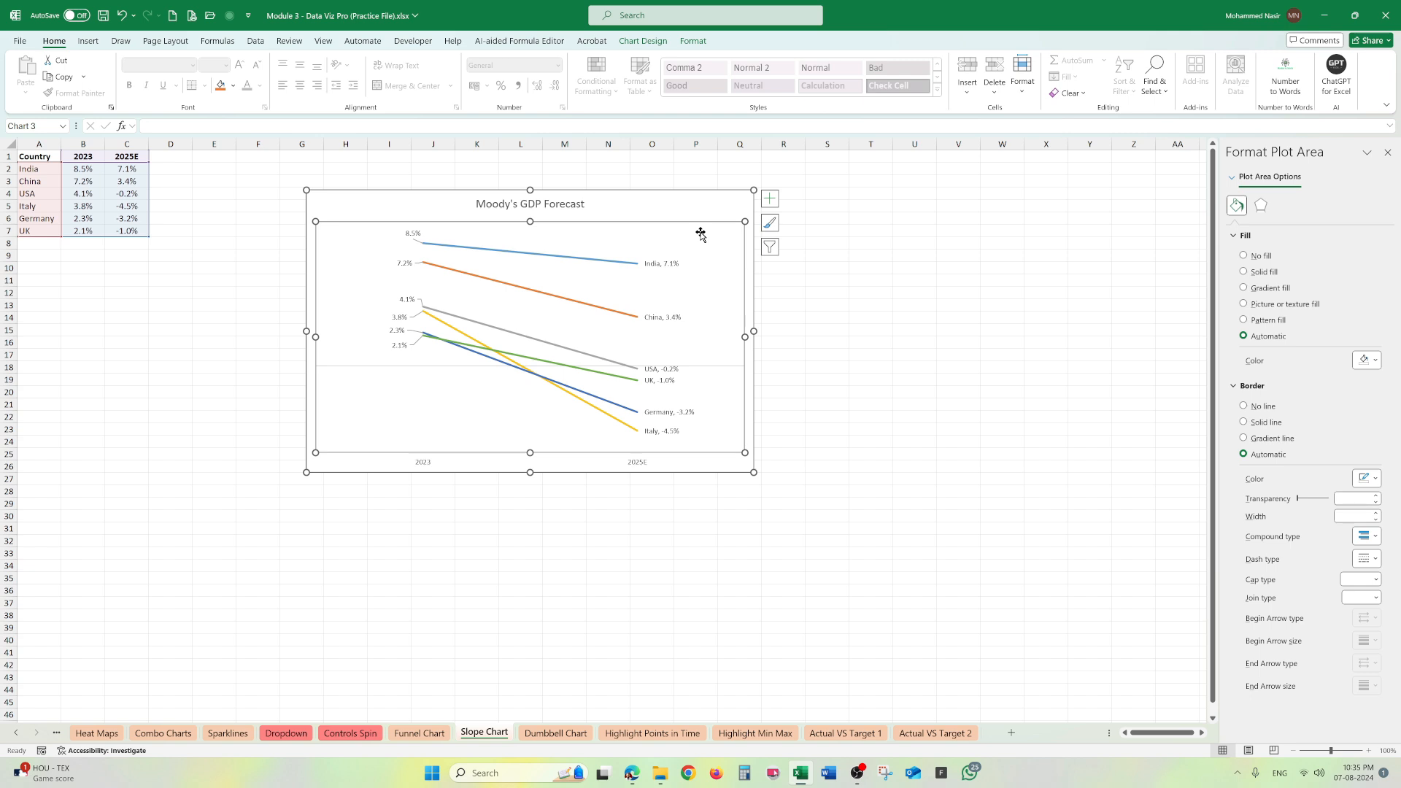